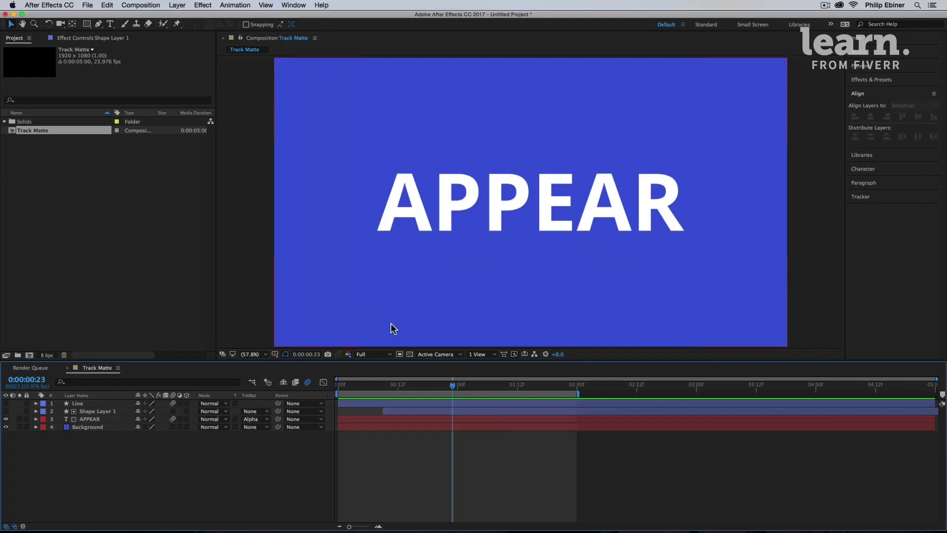
Step: Preview the existing APPEAR animation from the start a few times
left_click_drag(355, 384, 302, 392)
key("space")
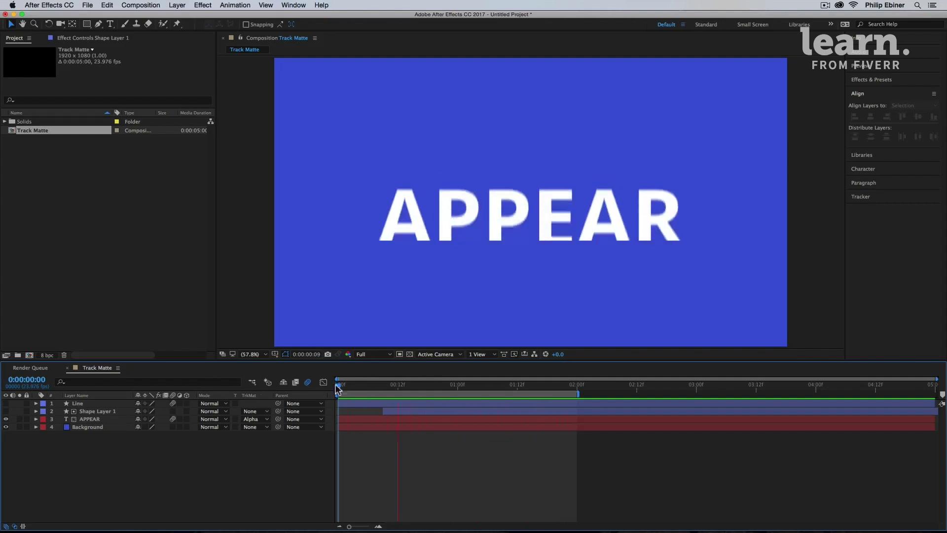
key("space")
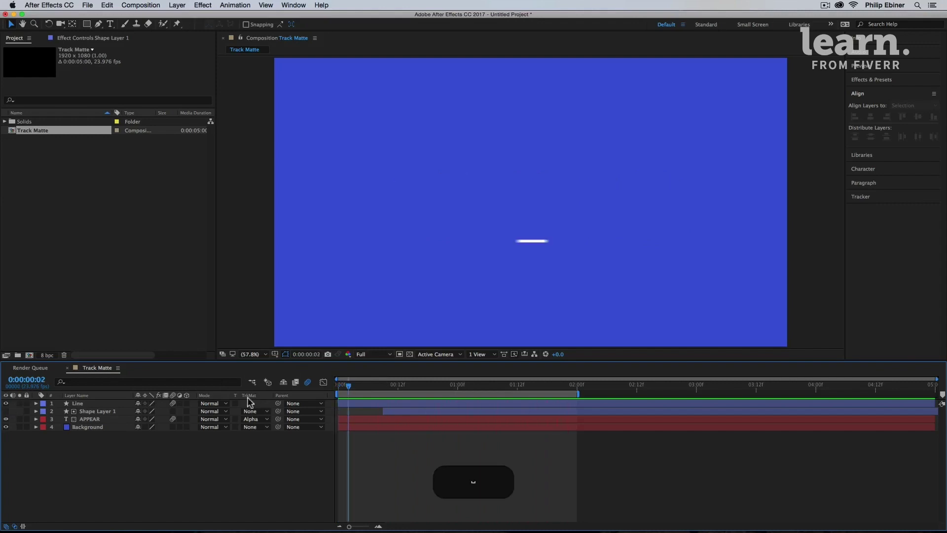
key("space")
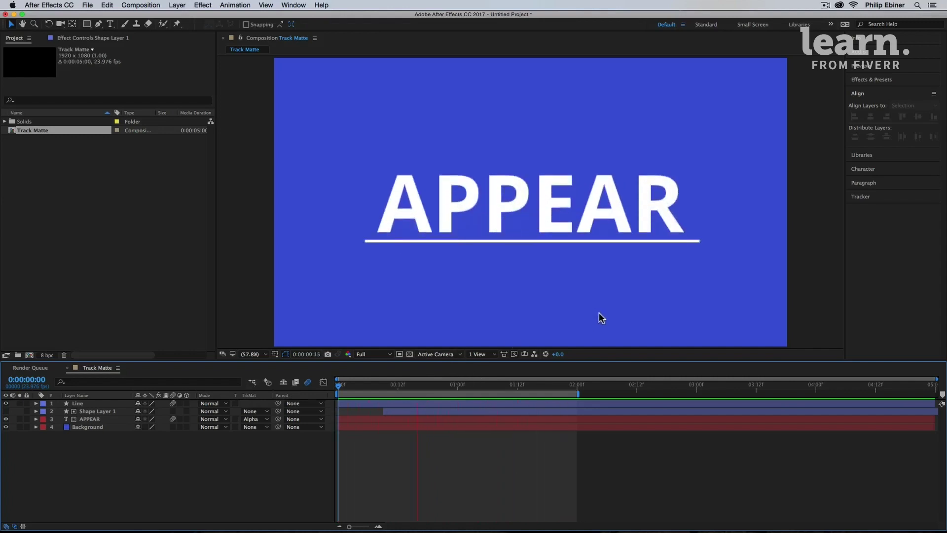
key("space")
left_click_drag(358, 390, 430, 413)
key("space")
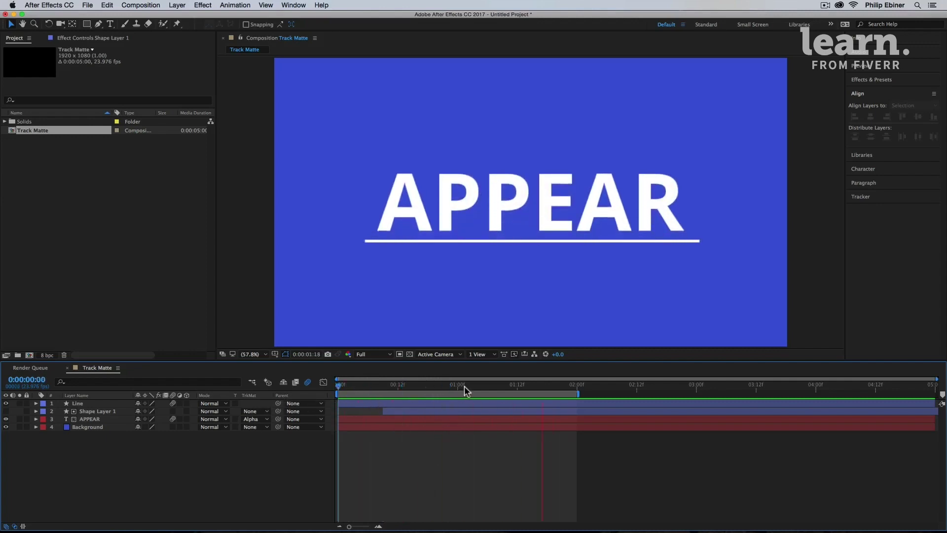
key("space")
Step: Create a new composition named Track Matte
left_click(74, 336)
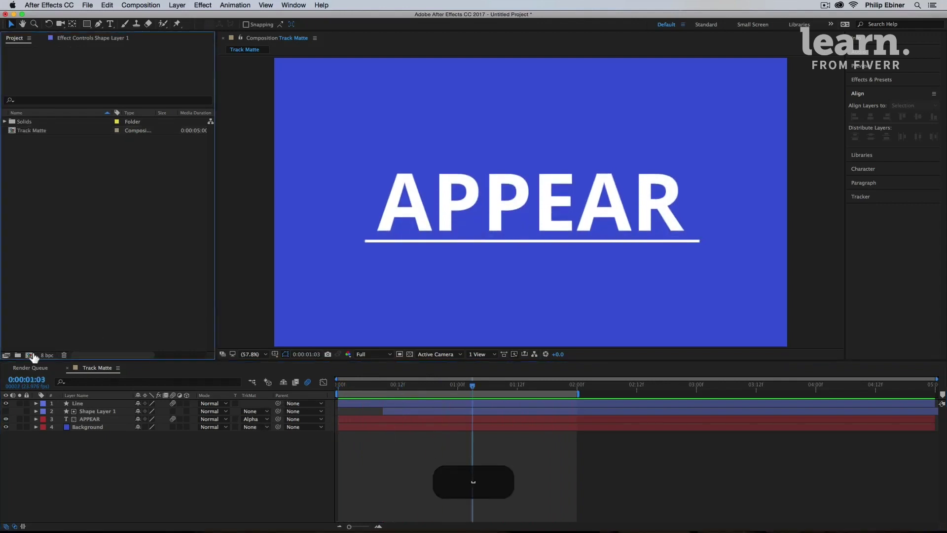
left_click(29, 355)
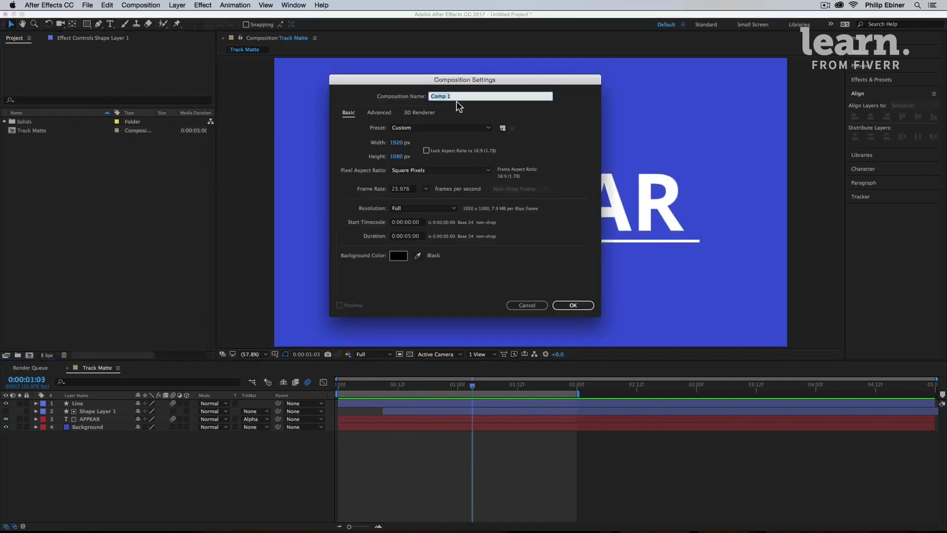
type("Tra")
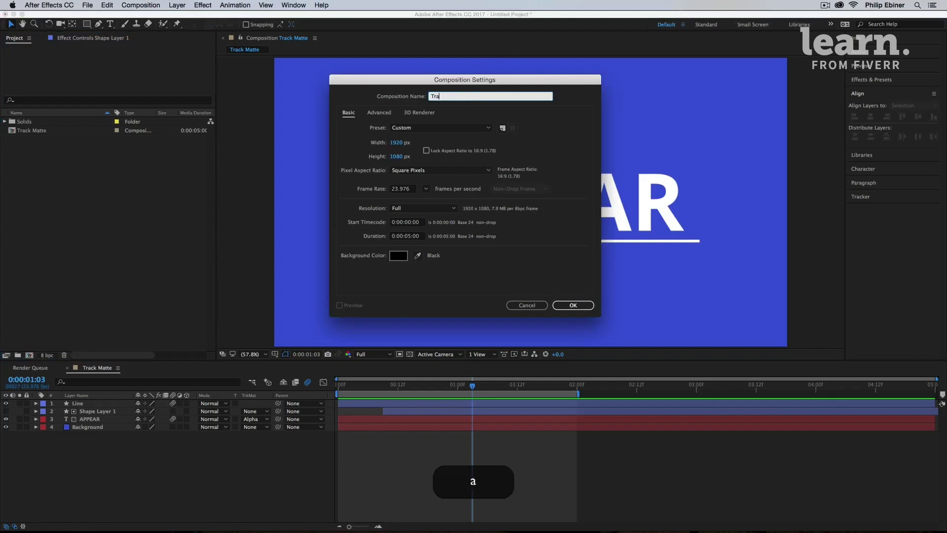
type("ck Matte")
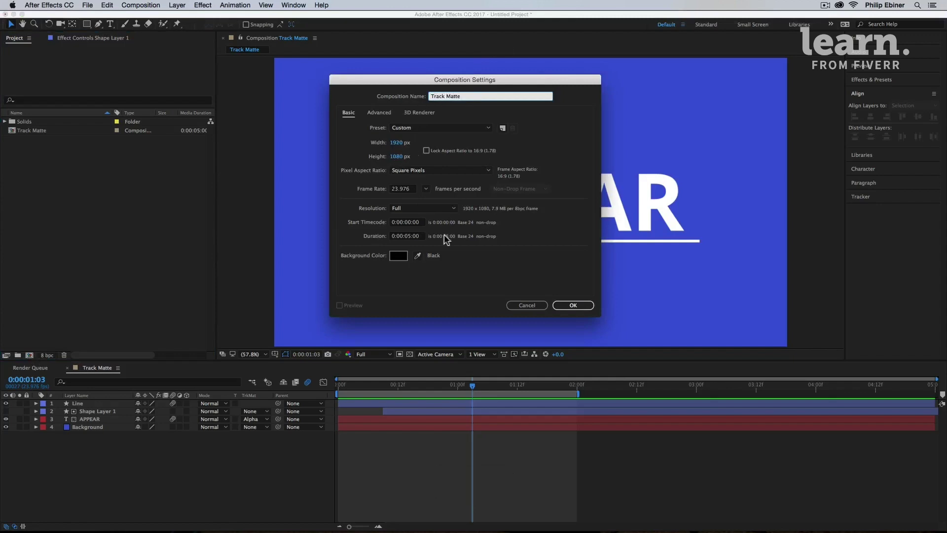
left_click(572, 305)
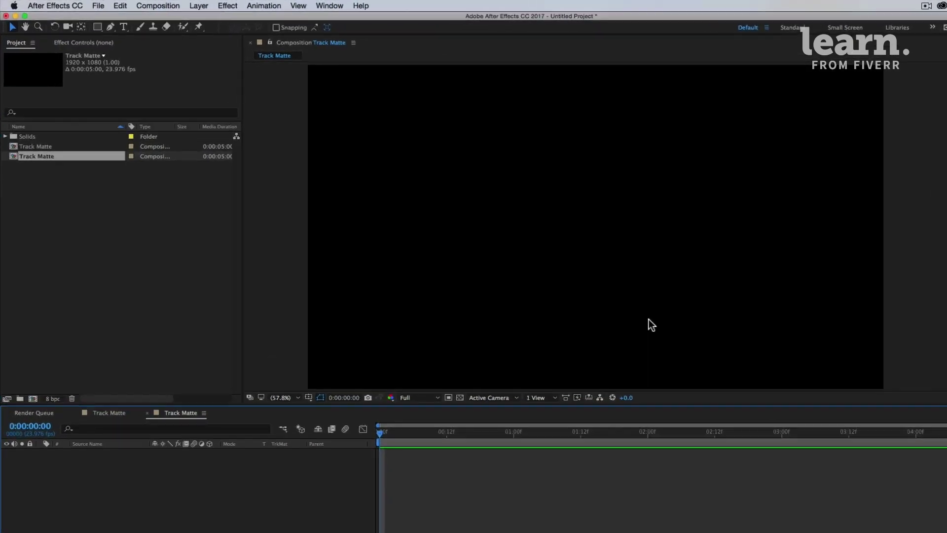
Step: Add a solid layer named Background and lock it
key("super")
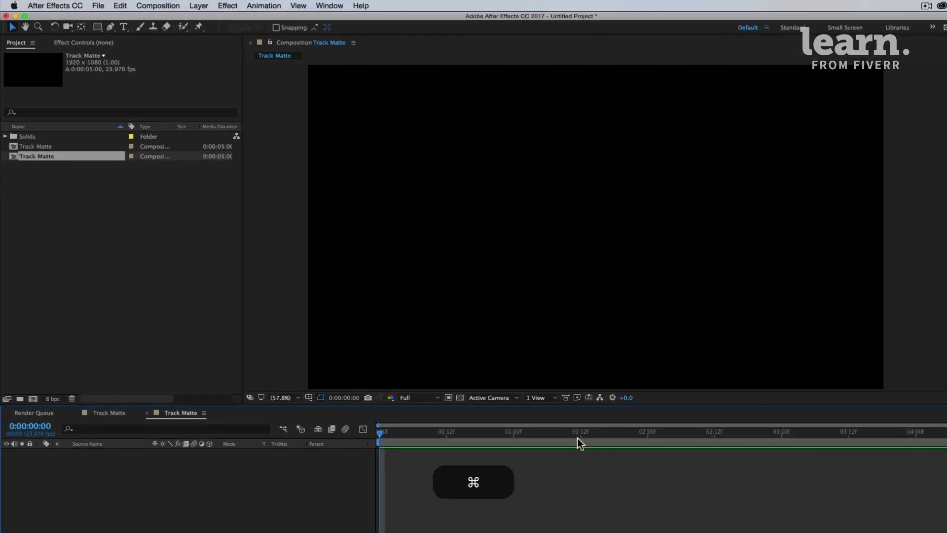
key("super+y")
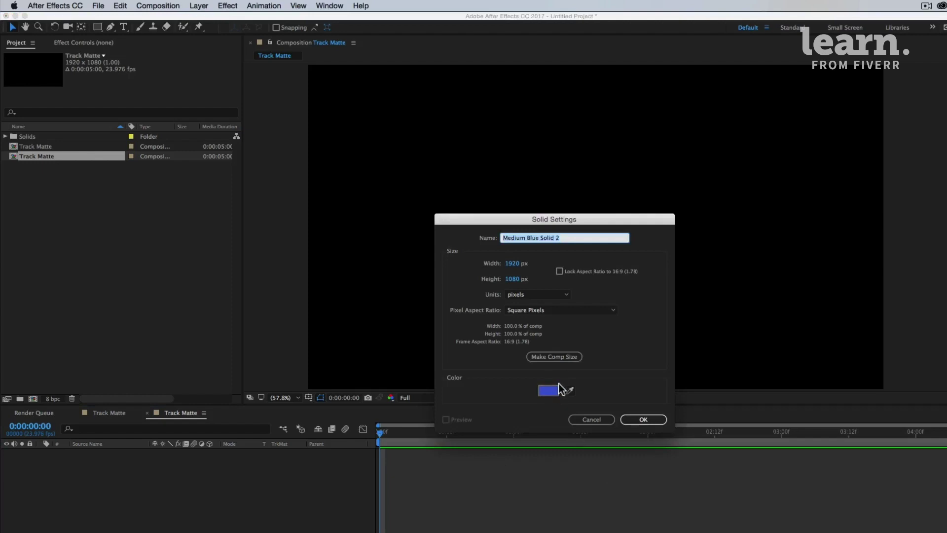
type("Backgrou")
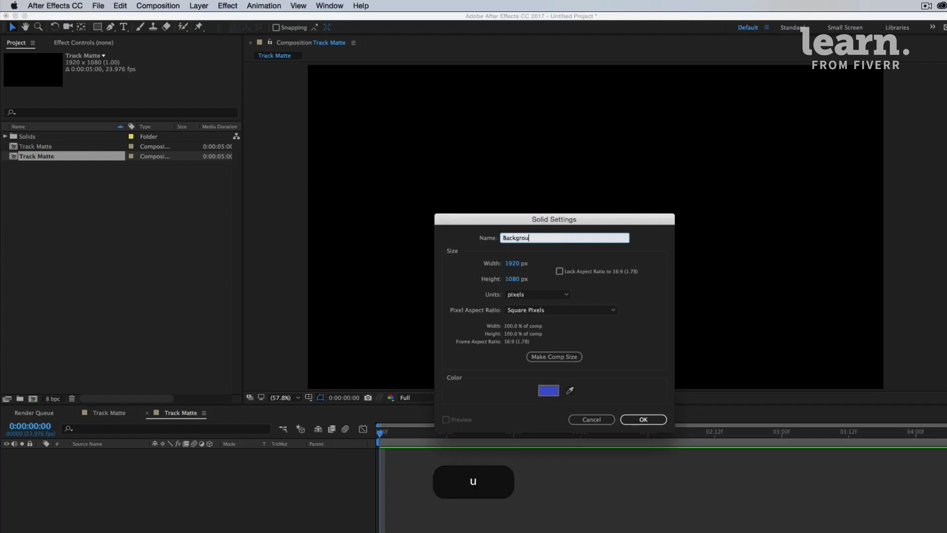
type("nd")
key("Return")
left_click(492, 490)
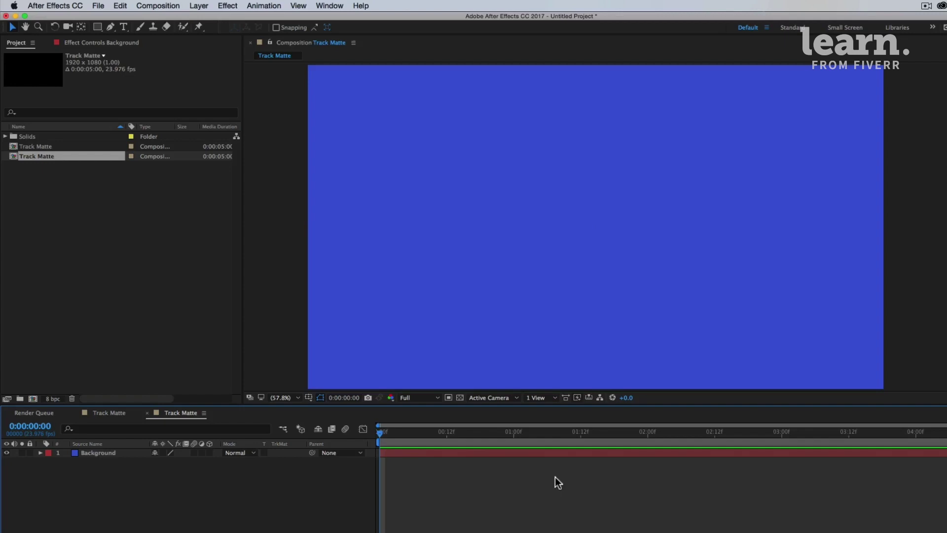
left_click(29, 453)
Step: Type HELLO as a text layer and centre it horizontally and vertically in the composition
left_click(123, 27)
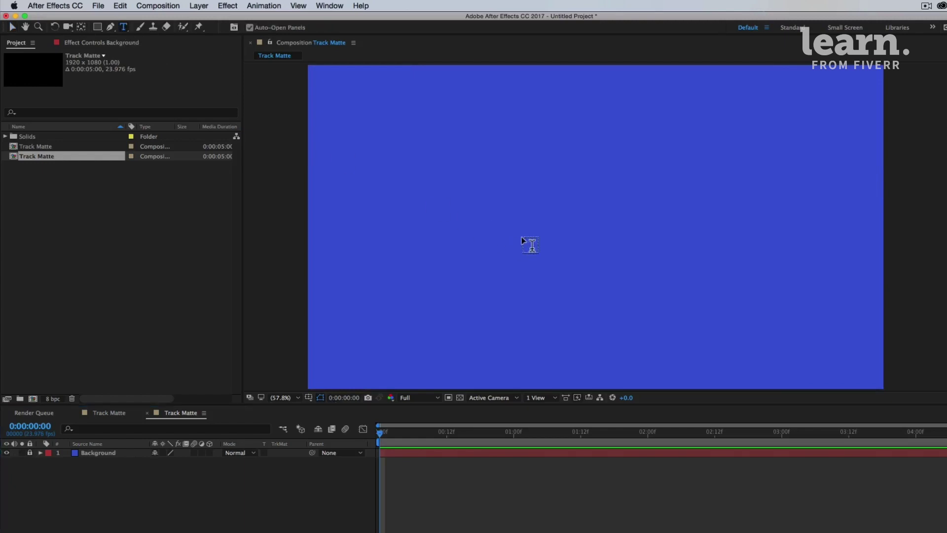
left_click(559, 237)
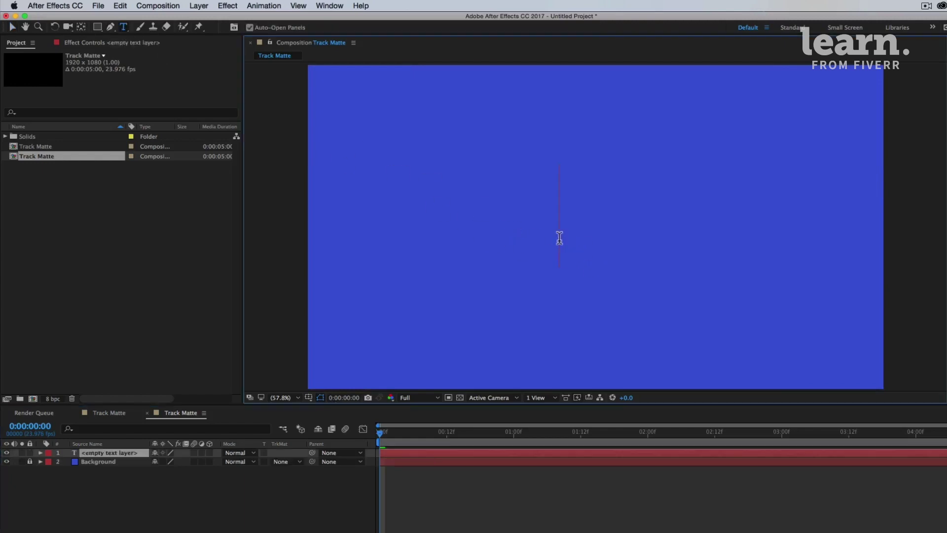
type("HELLO")
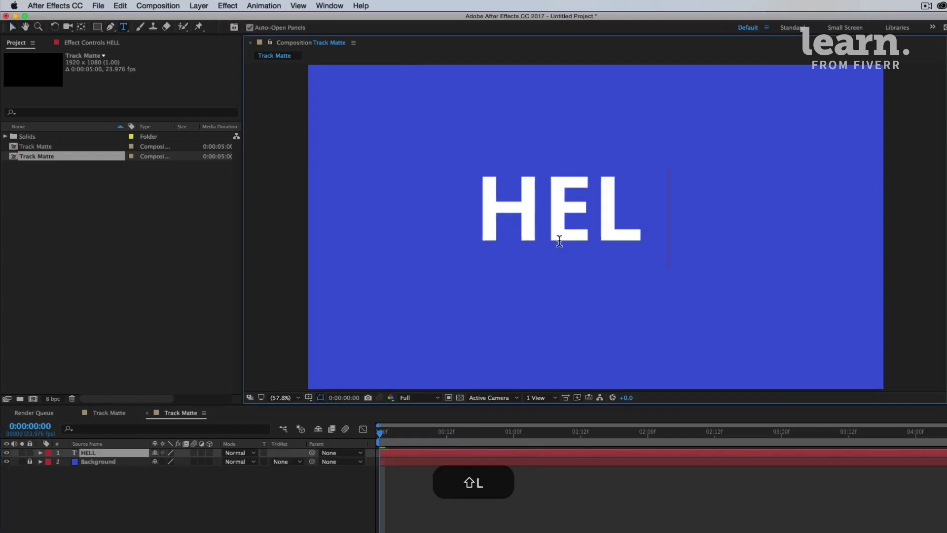
key("Left")
key("Left")
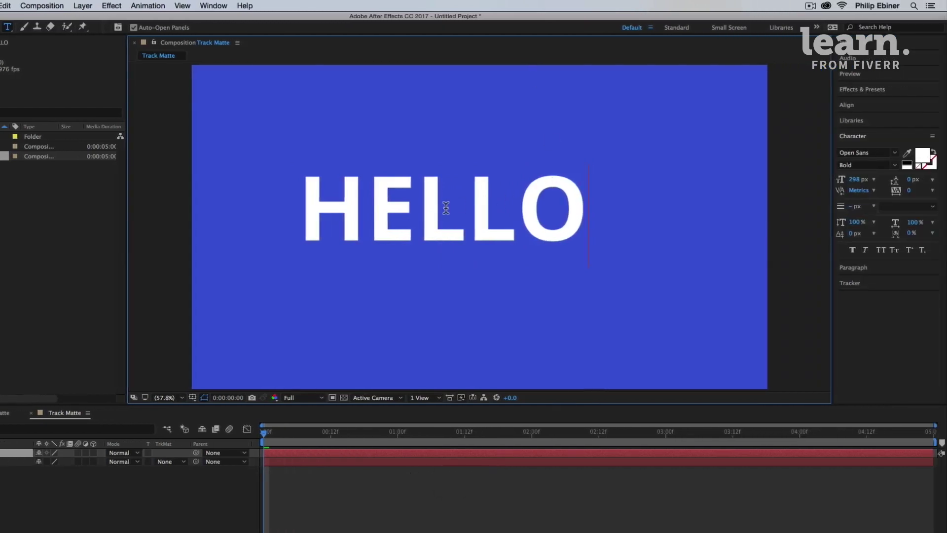
left_click(846, 104)
left_click(861, 130)
left_click(915, 130)
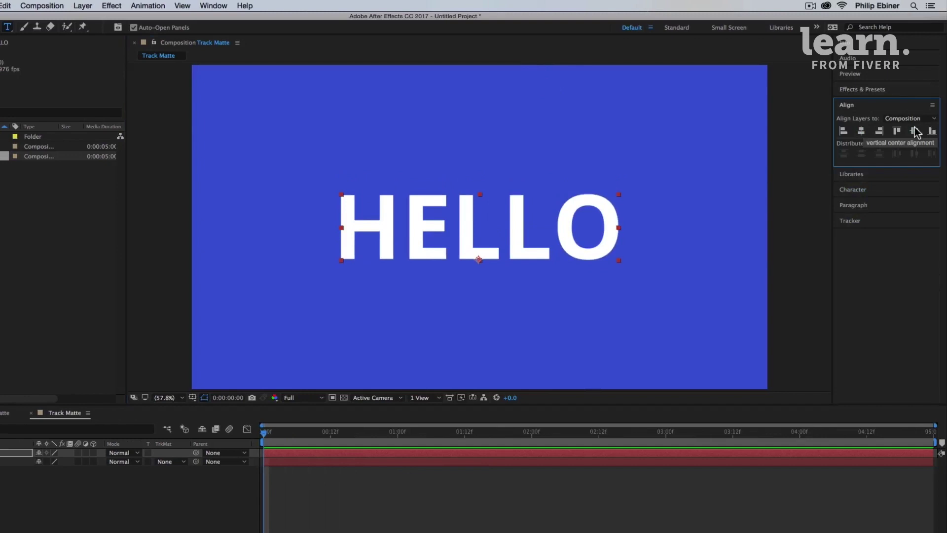
Step: Check HELLO's white bold character settings, return to the Selection tool and preview
left_click(863, 90)
left_click(864, 88)
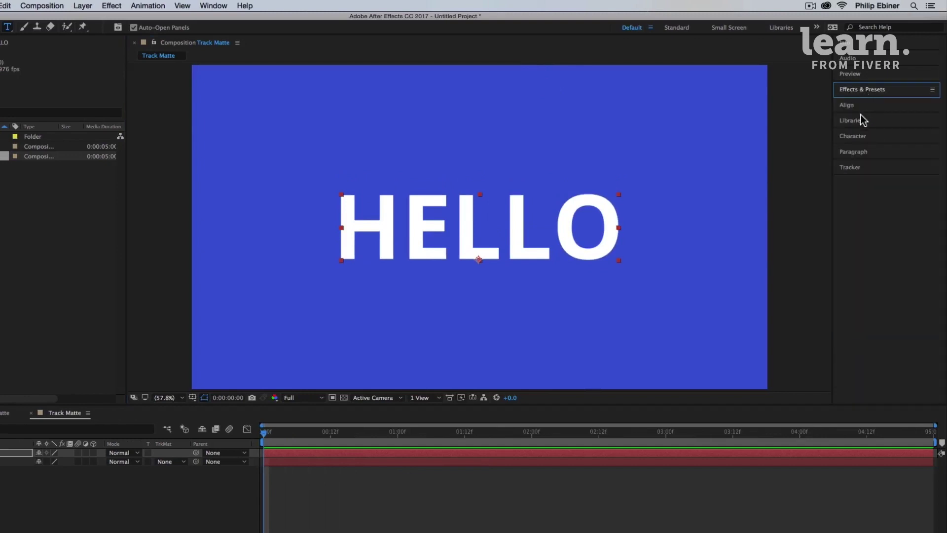
left_click(861, 138)
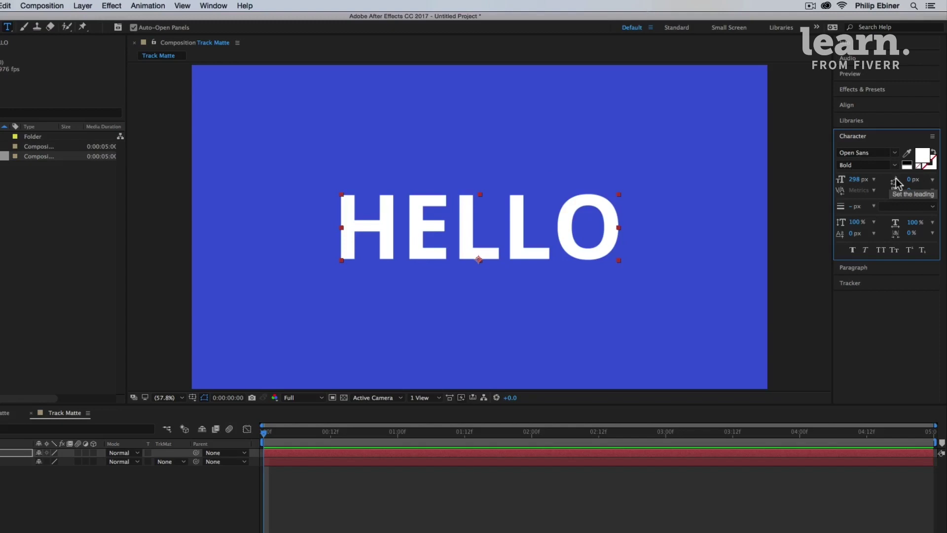
left_click(351, 529)
key("v")
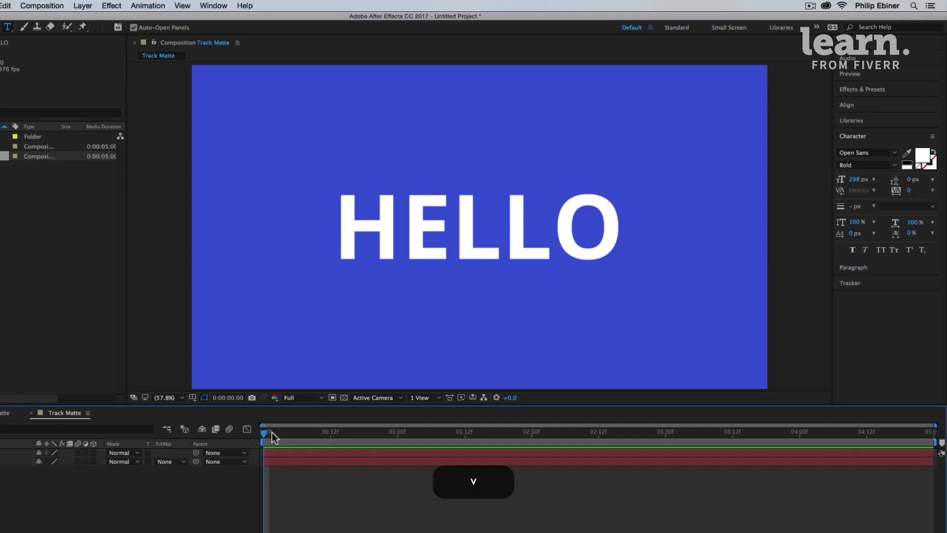
key("space")
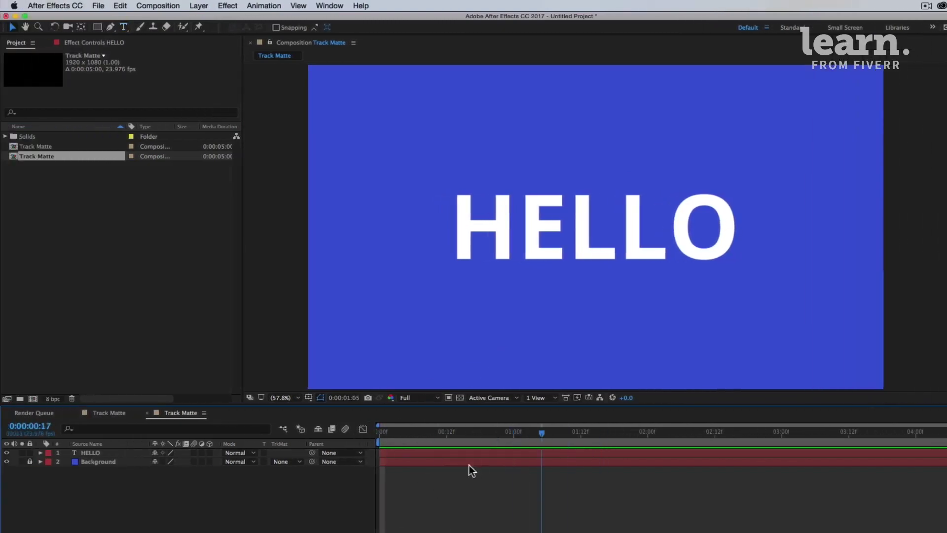
key("space")
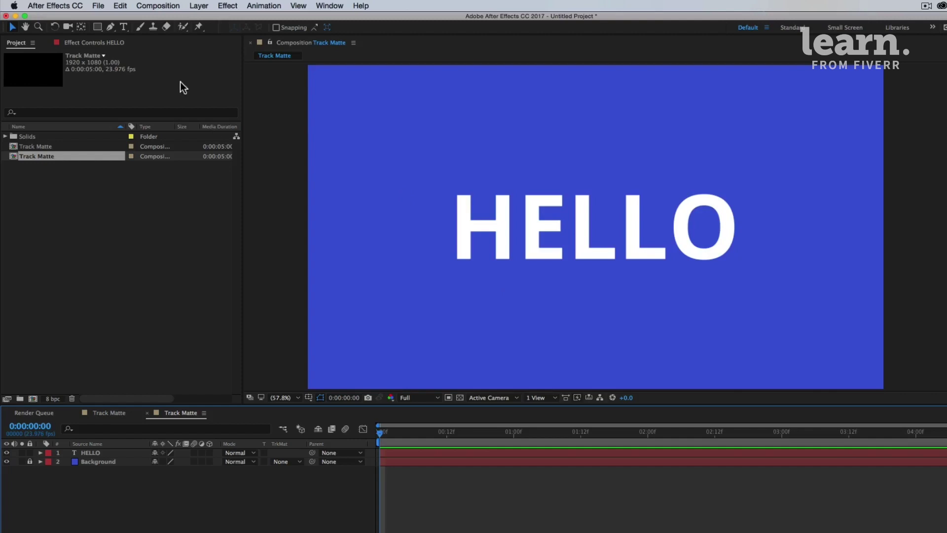
Step: Draw a white rectangle with 0 px stroke over HELLO, then collapse Shape Layer 1
left_click(99, 27)
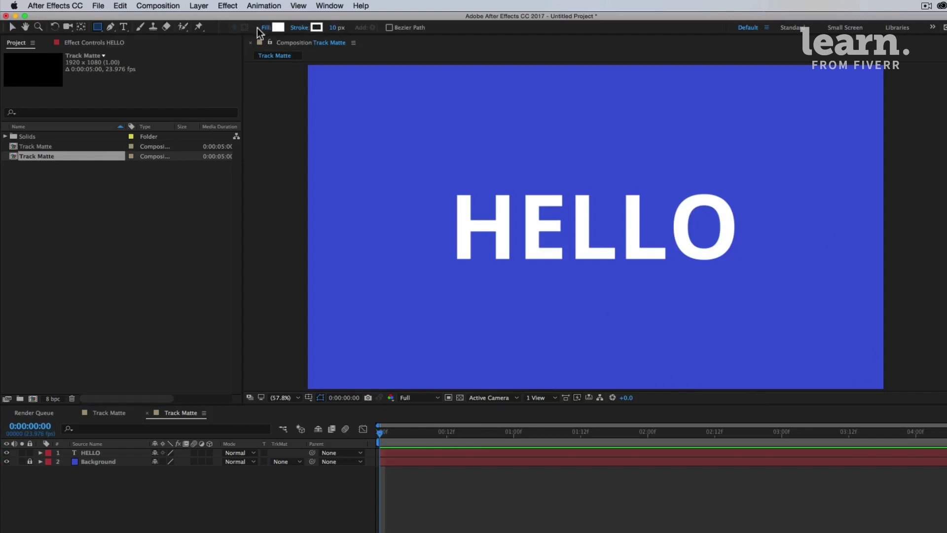
left_click_drag(337, 27, 295, 29)
mouse_move(443, 182)
left_mouse_down()
mouse_move(604, 266)
mouse_move(749, 277)
left_mouse_up()
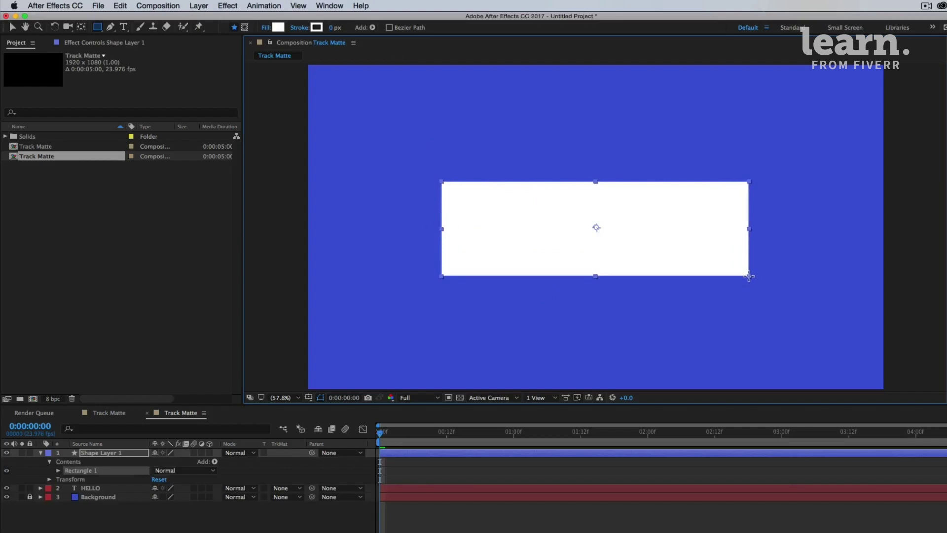
left_click(44, 455)
left_click(42, 452)
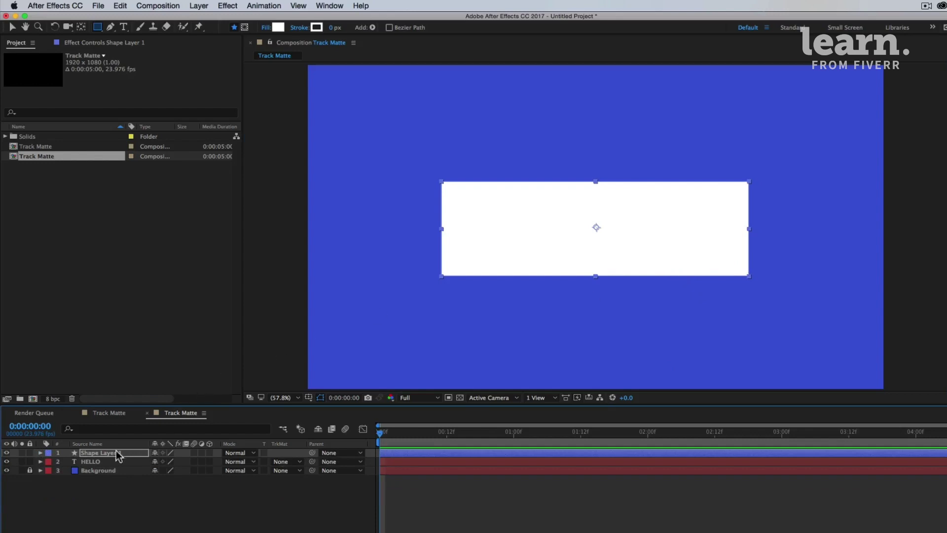
left_click(130, 461)
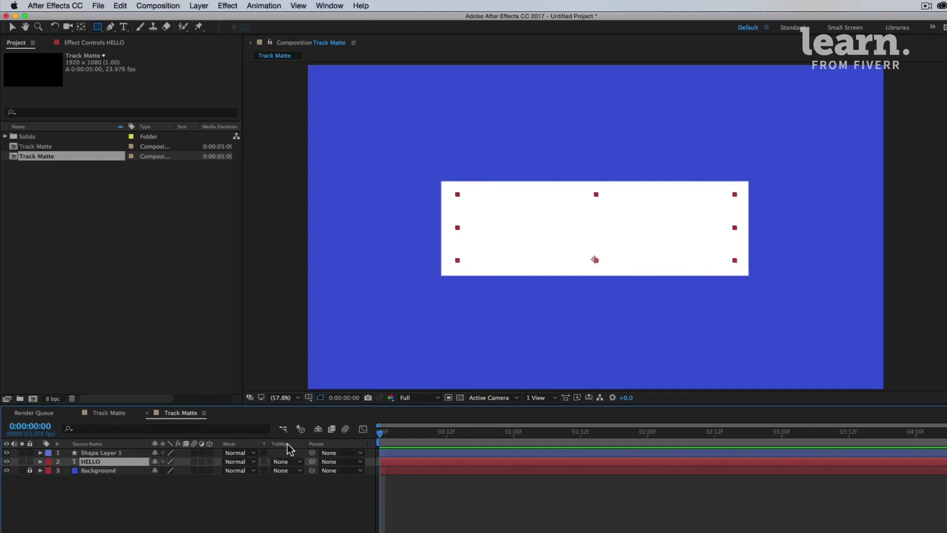
Step: Set HELLO's Track Matte to Alpha Matte "Shape Layer 1"
left_click(380, 453)
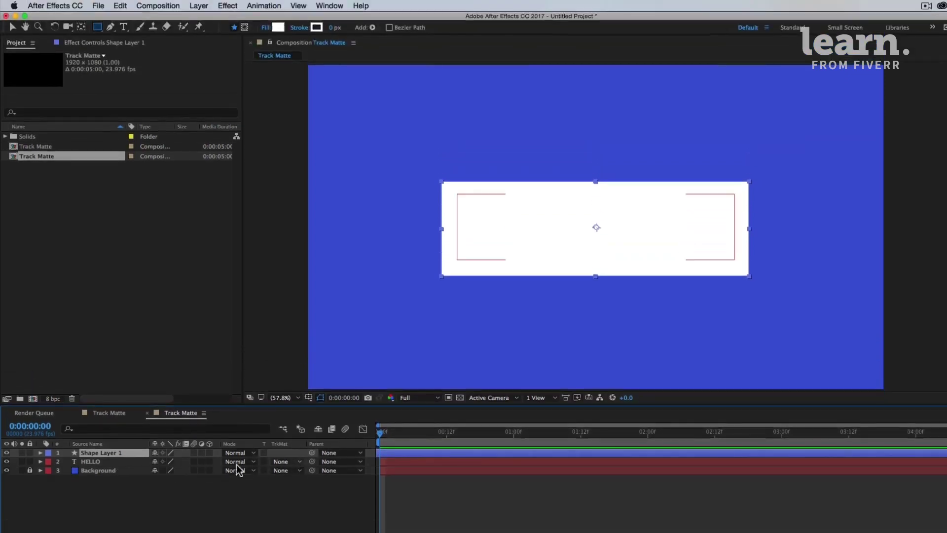
left_click(105, 462)
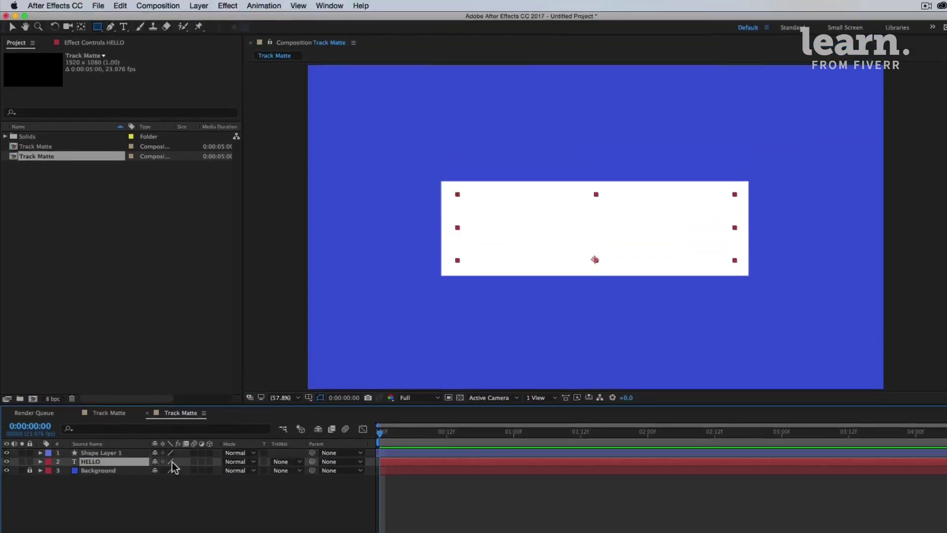
left_click(290, 463)
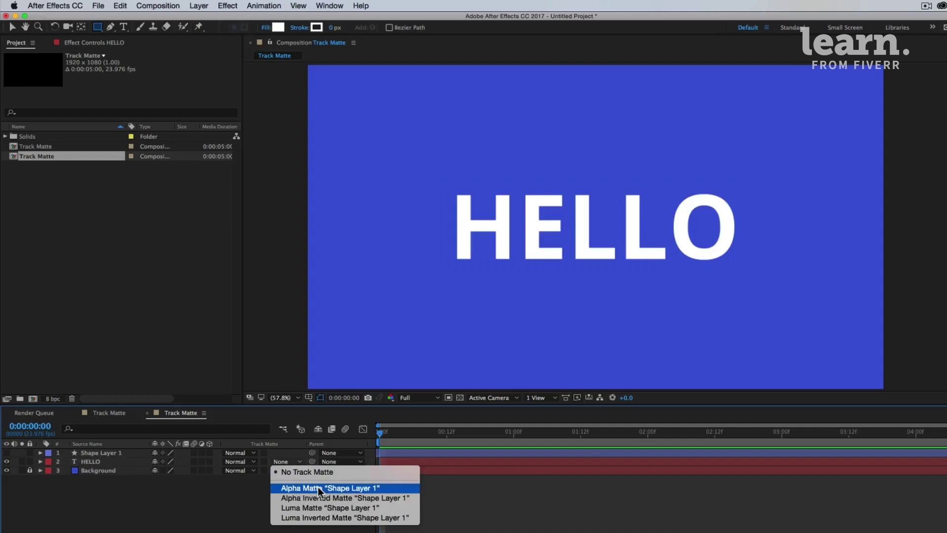
left_click(306, 487)
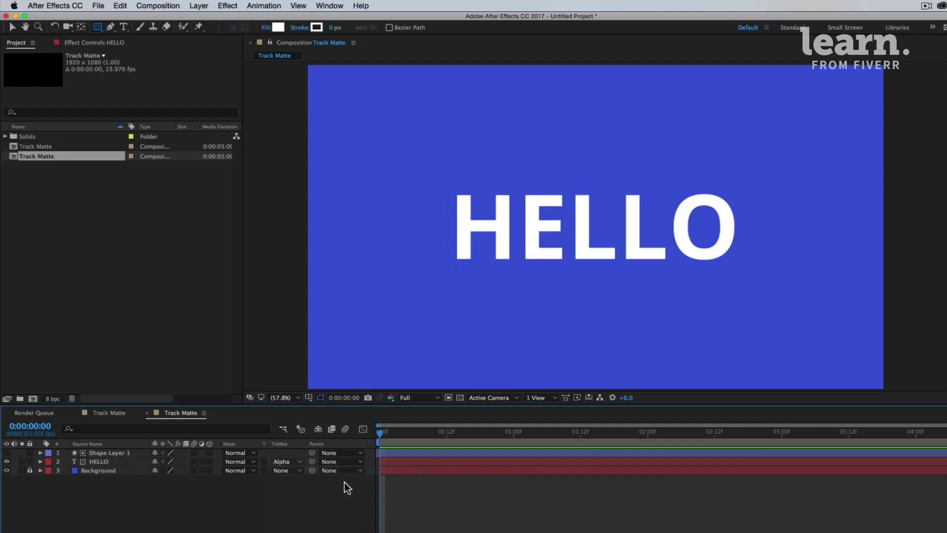
Step: Rename Shape Layer 1 to 'Track Matte'
left_click(94, 454)
key("Return")
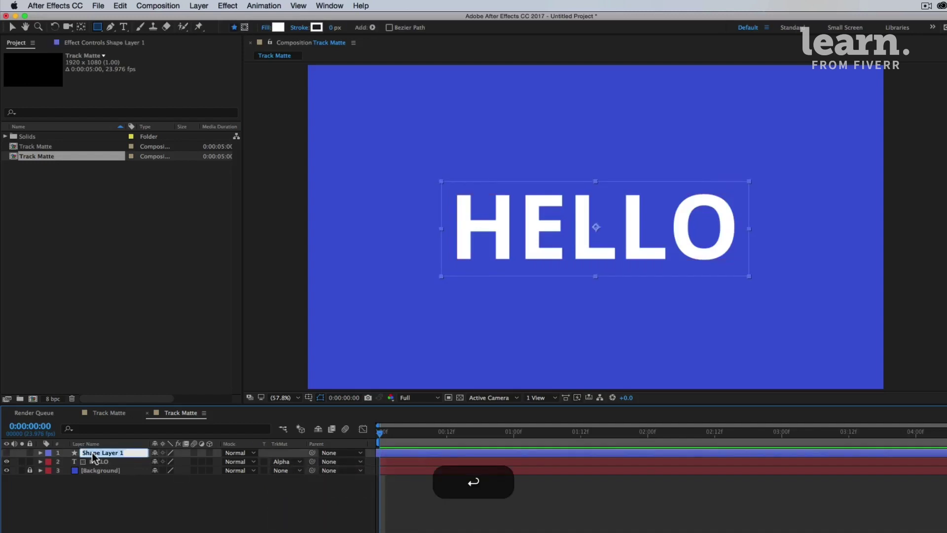
type("Track Matte")
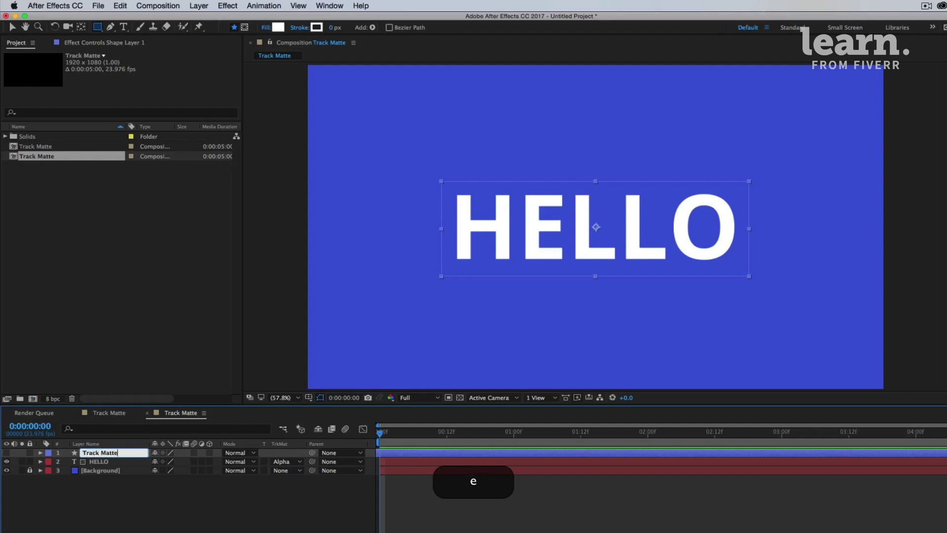
key("Return")
Step: Drag HELLO slightly with the Selection tool to test the matte
left_click(499, 520)
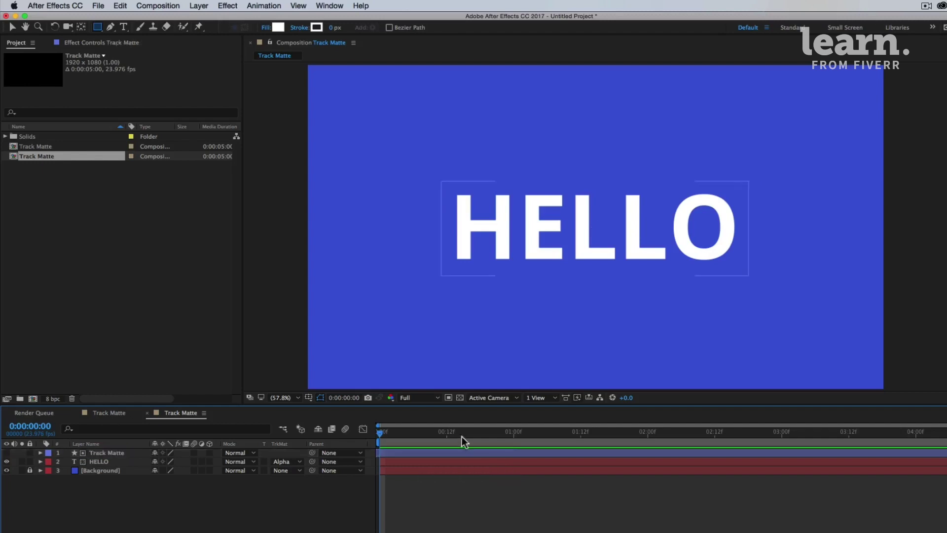
left_click(102, 453)
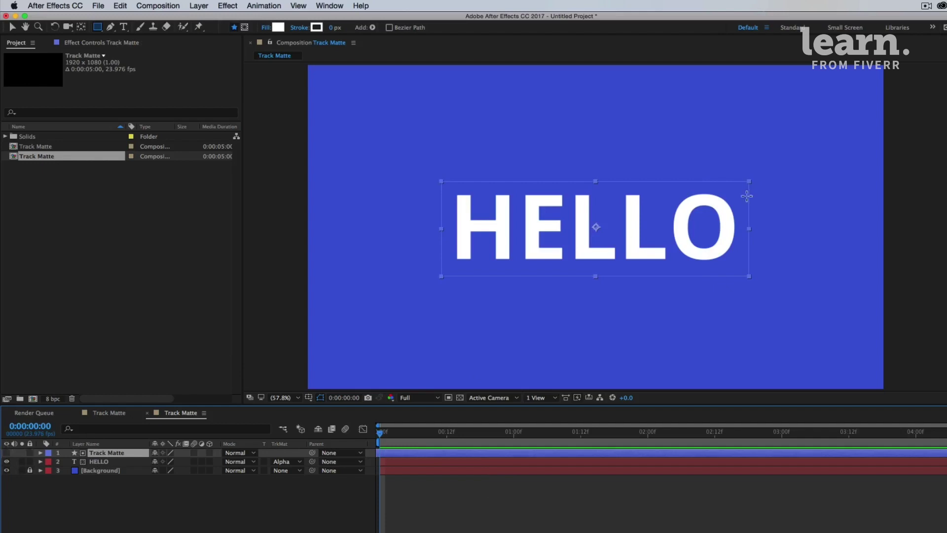
left_click(456, 462)
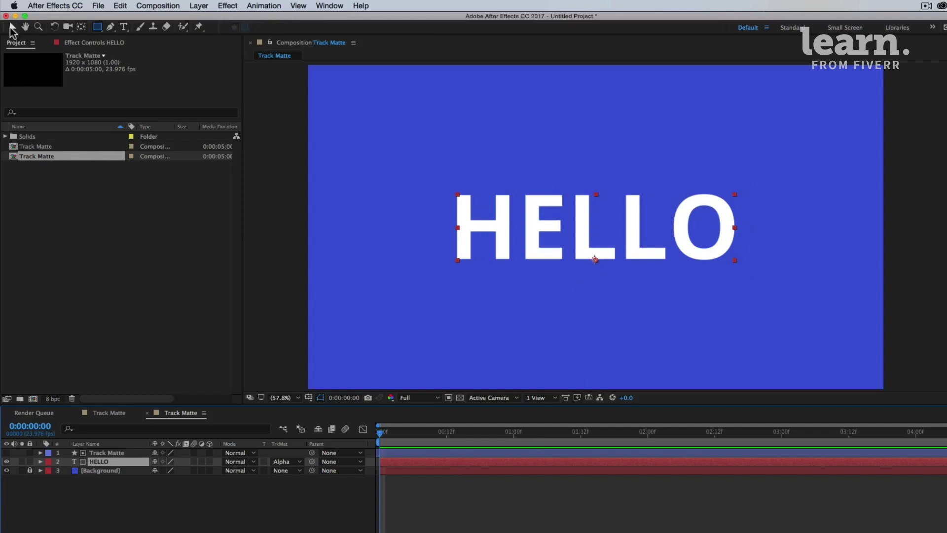
left_click(12, 28)
mouse_move(585, 239)
left_mouse_down()
mouse_move(625, 236)
mouse_move(607, 197)
mouse_move(448, 220)
mouse_move(582, 330)
mouse_move(606, 165)
mouse_move(514, 220)
mouse_move(566, 297)
mouse_move(633, 204)
mouse_move(615, 260)
mouse_move(629, 238)
mouse_move(611, 187)
mouse_move(607, 253)
mouse_move(523, 218)
mouse_move(541, 268)
mouse_move(626, 247)
mouse_move(593, 268)
mouse_move(594, 332)
mouse_move(573, 224)
mouse_move(582, 342)
mouse_move(582, 245)
mouse_move(581, 363)
mouse_move(588, 235)
left_mouse_up()
Step: Keyframe HELLO's Position centred at 1 second and off the left edge at 0:00
key("super+z")
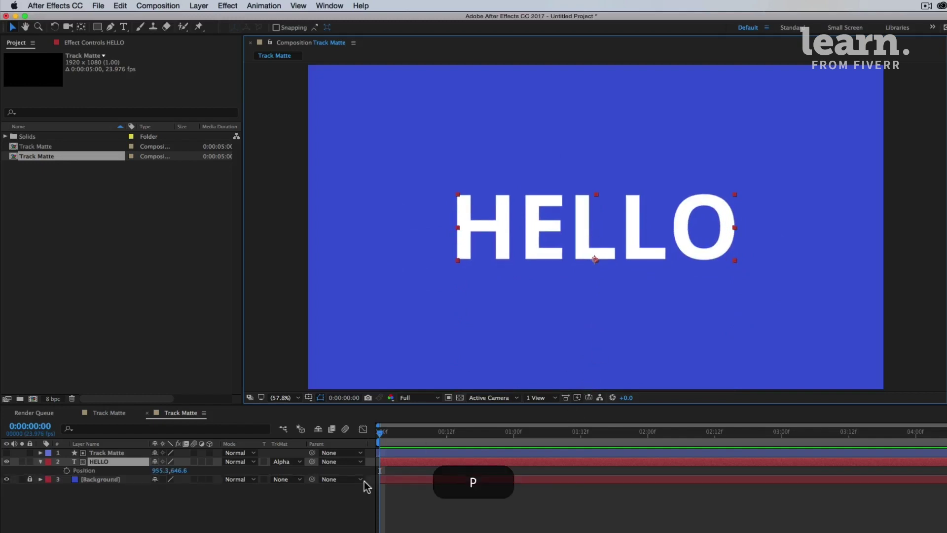
left_click_drag(141, 461, 520, 404)
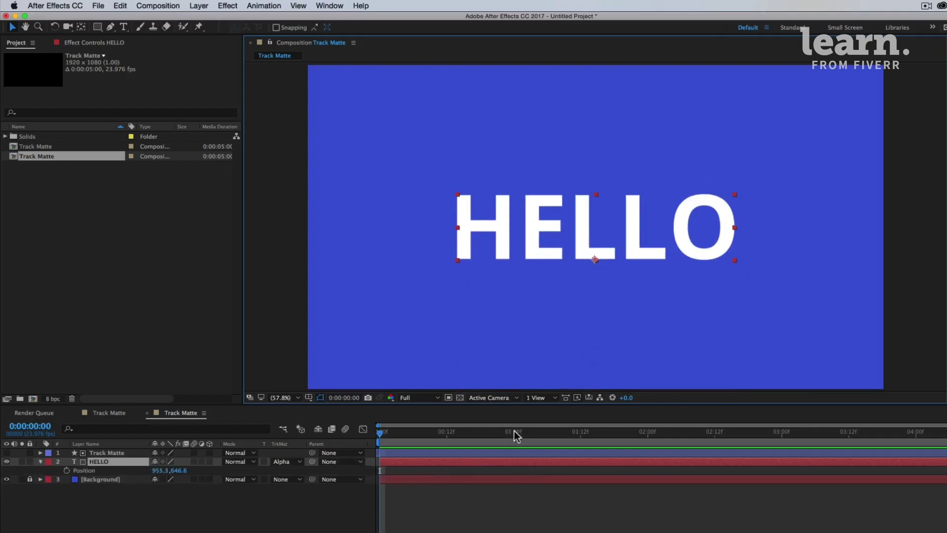
left_click(514, 432)
left_click(67, 471)
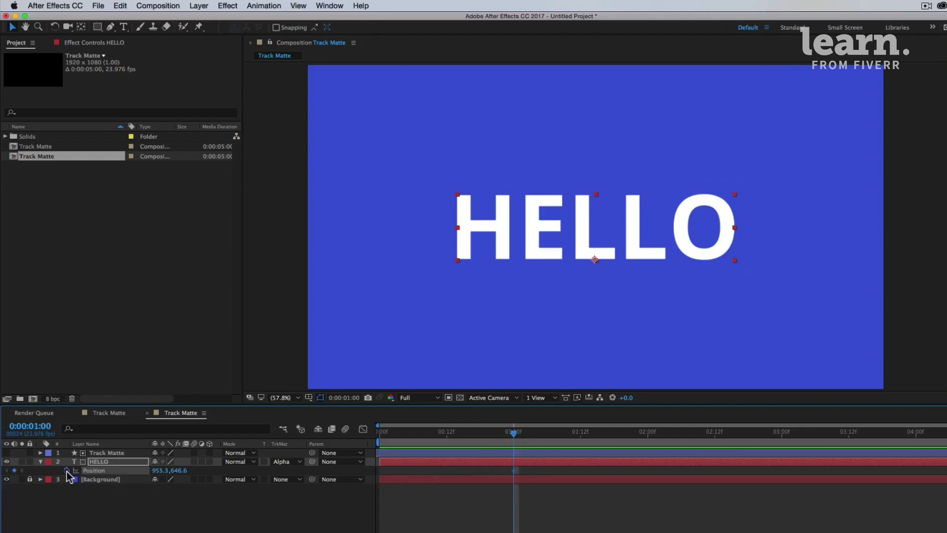
left_click_drag(513, 434, 356, 437)
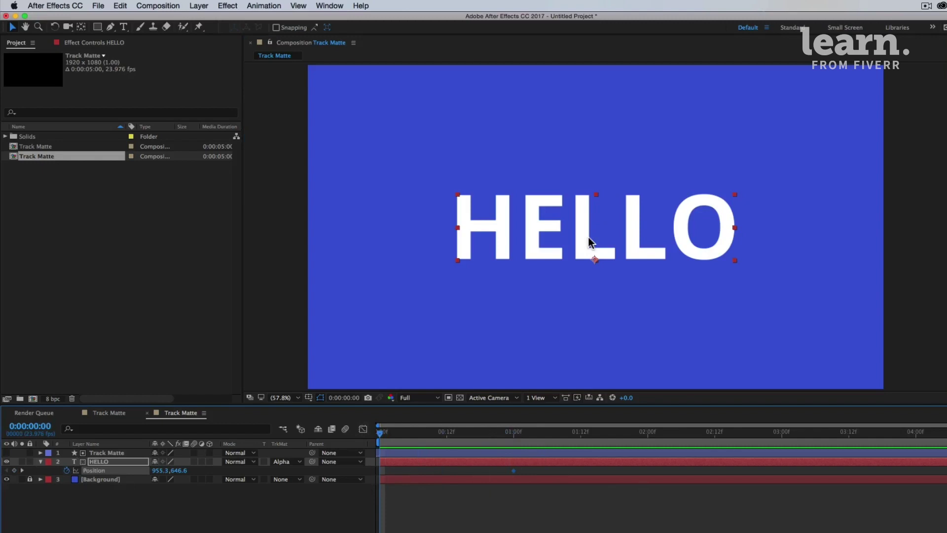
left_click_drag(581, 237, 274, 228)
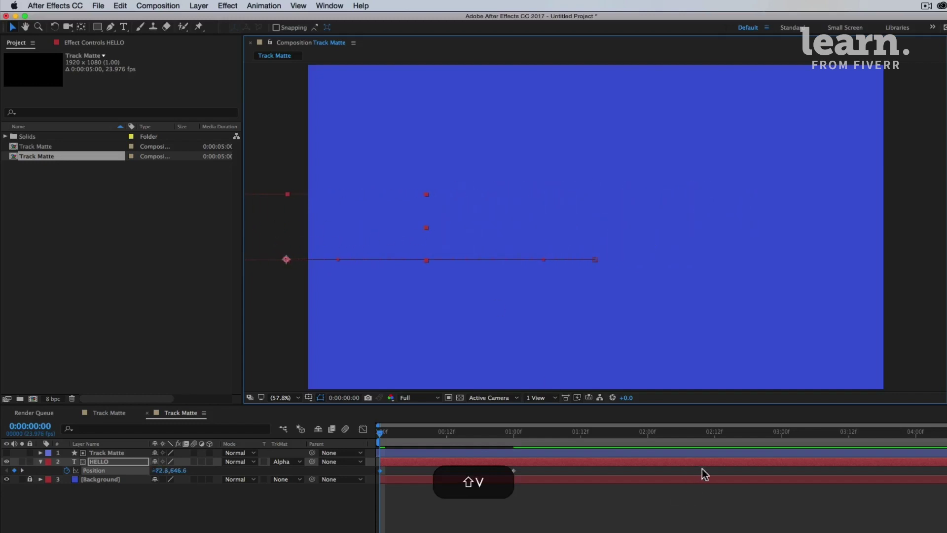
Step: Turn on motion blur for the HELLO layer and the composition
key("space")
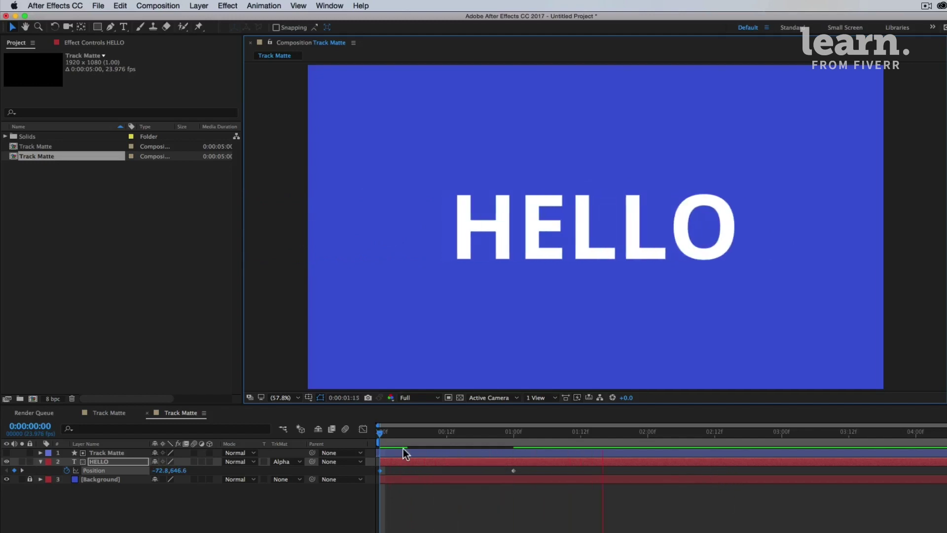
left_click(399, 434)
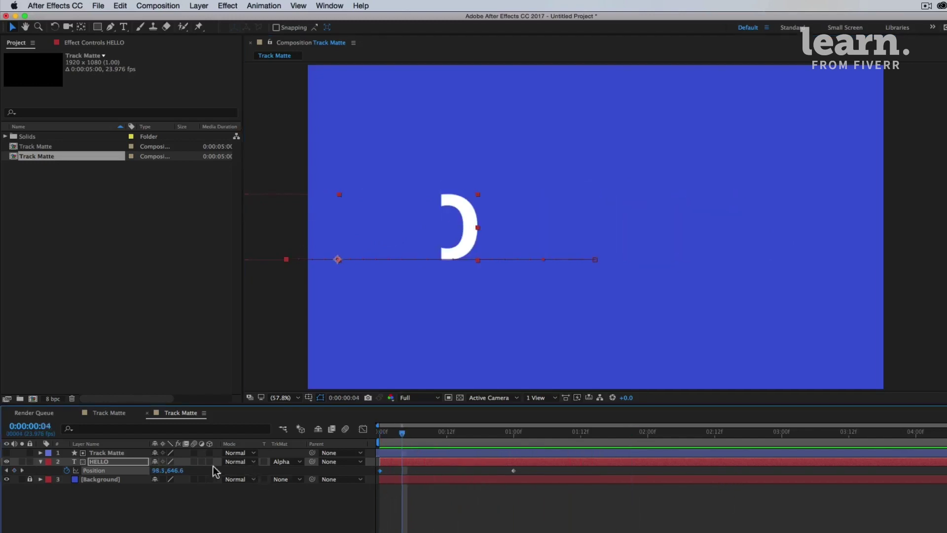
left_click(194, 461)
left_click(345, 429)
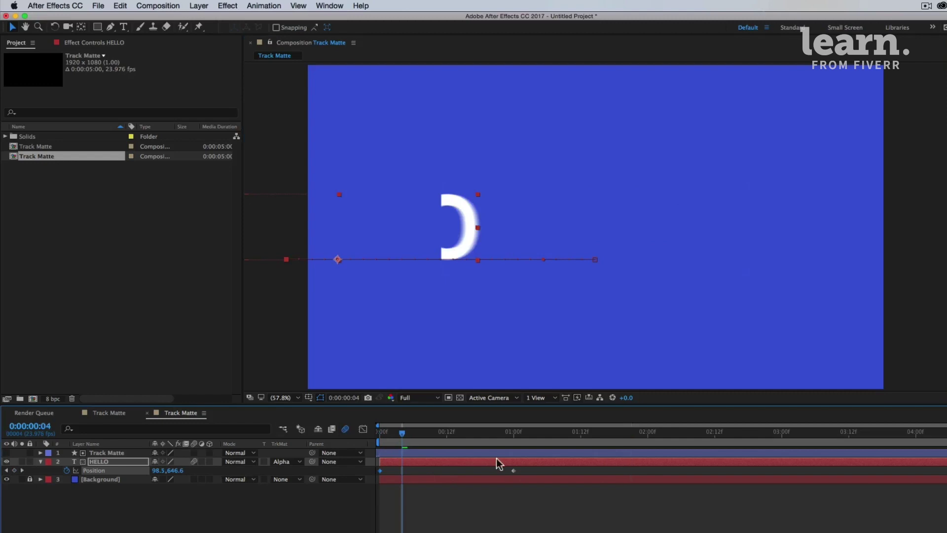
Step: Easy-ease both Position keyframes and sharpen the slow-down in the speed graph
left_click_drag(529, 473, 356, 478)
key("F9")
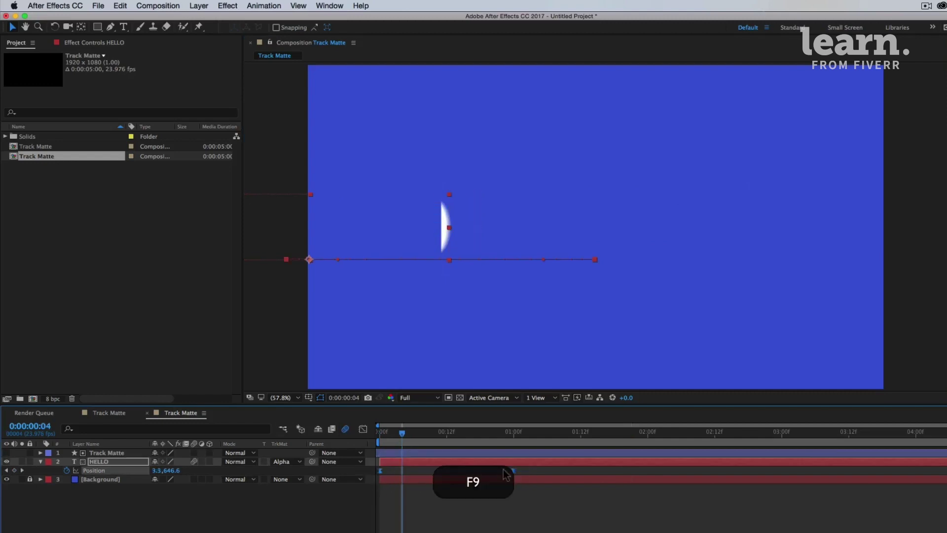
left_click(363, 429)
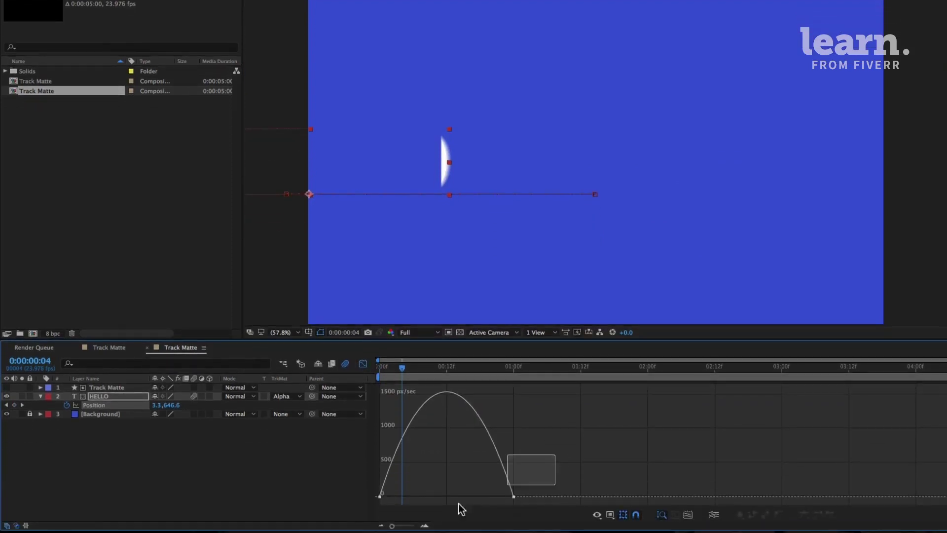
left_click_drag(462, 509, 433, 493)
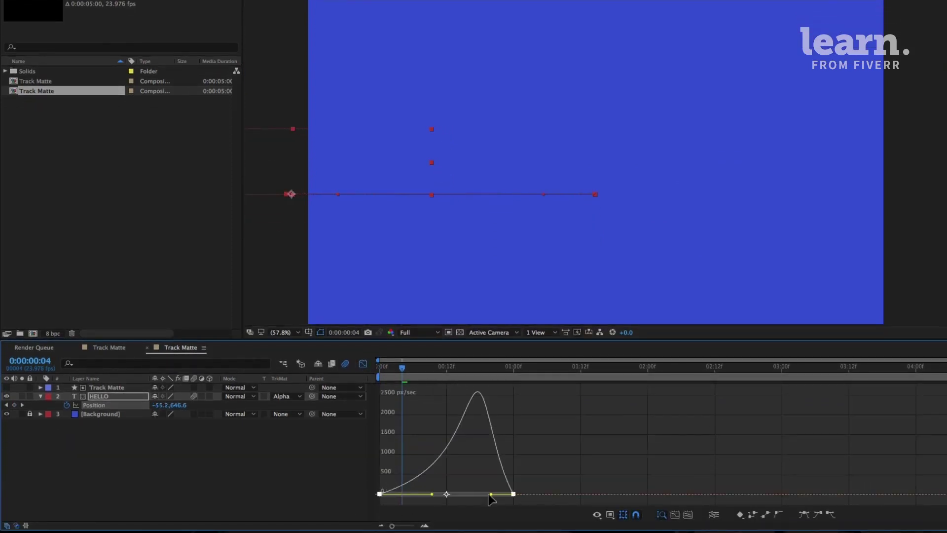
left_click_drag(492, 494, 466, 491)
left_click(363, 364)
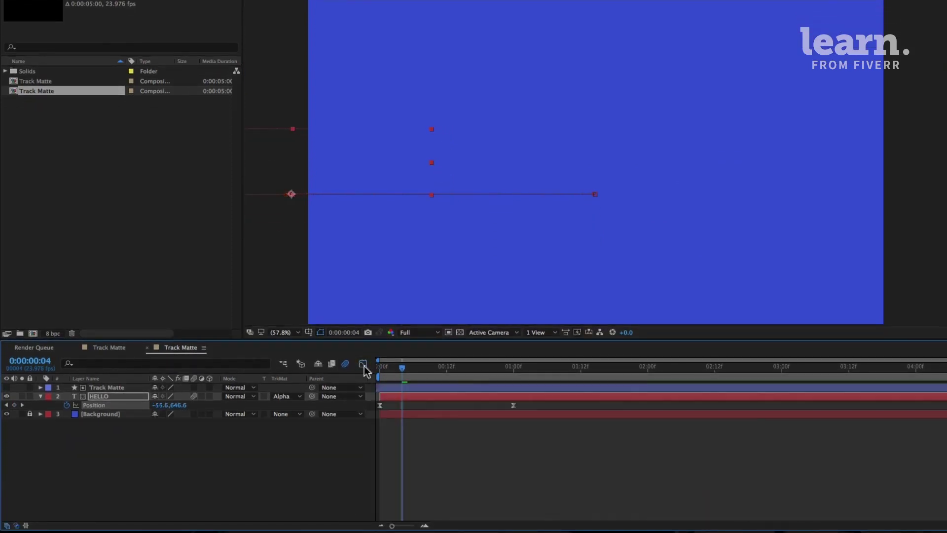
Step: End the work area near two seconds and preview the blurred slide-in
key("Home")
left_click(698, 463)
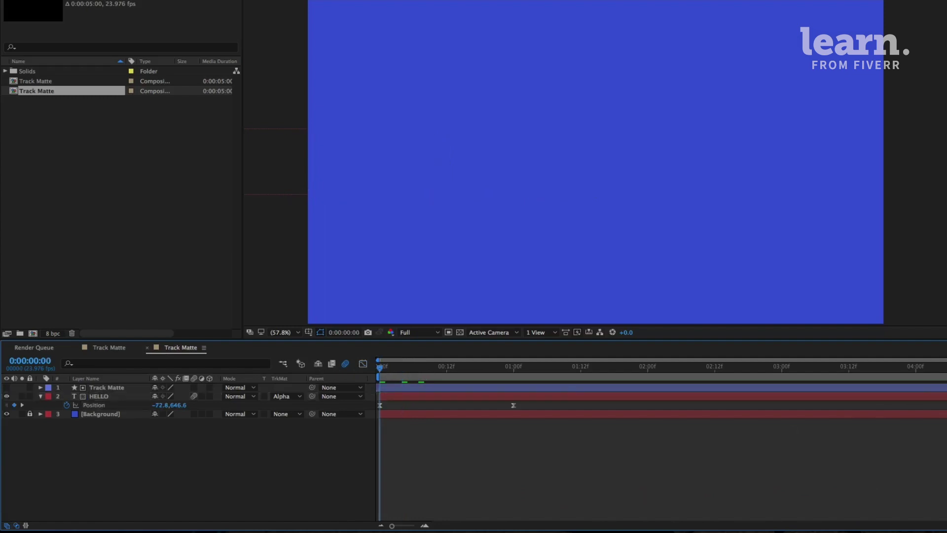
left_click_drag(944, 377, 637, 389)
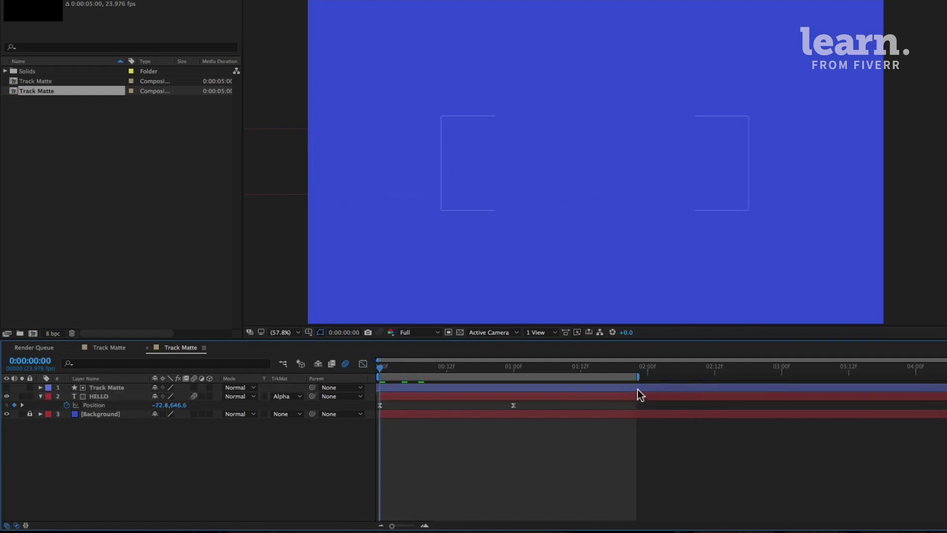
key("space")
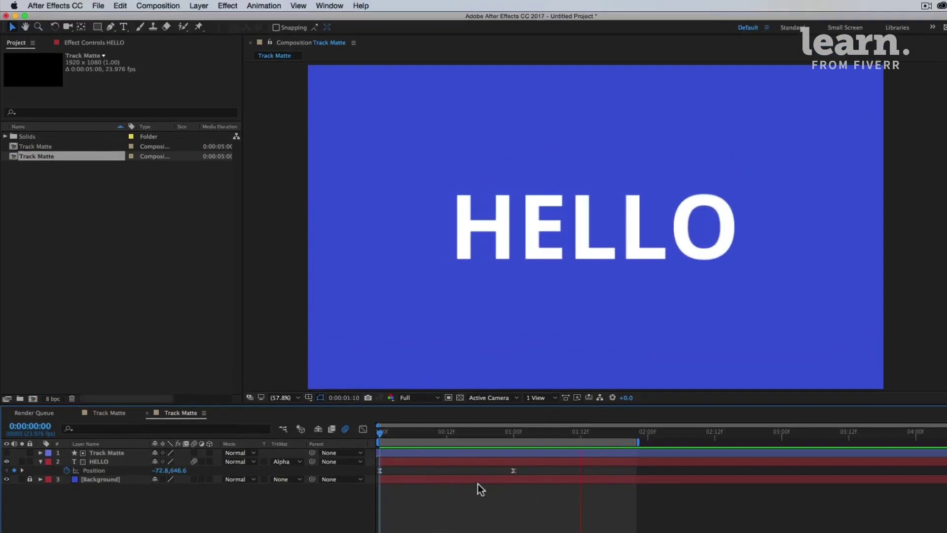
key("space")
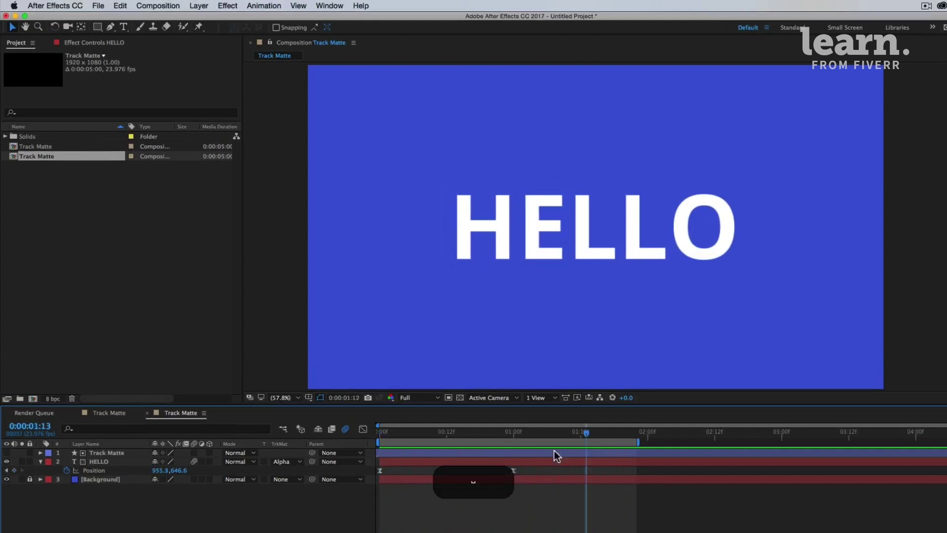
left_click_drag(456, 435, 452, 434)
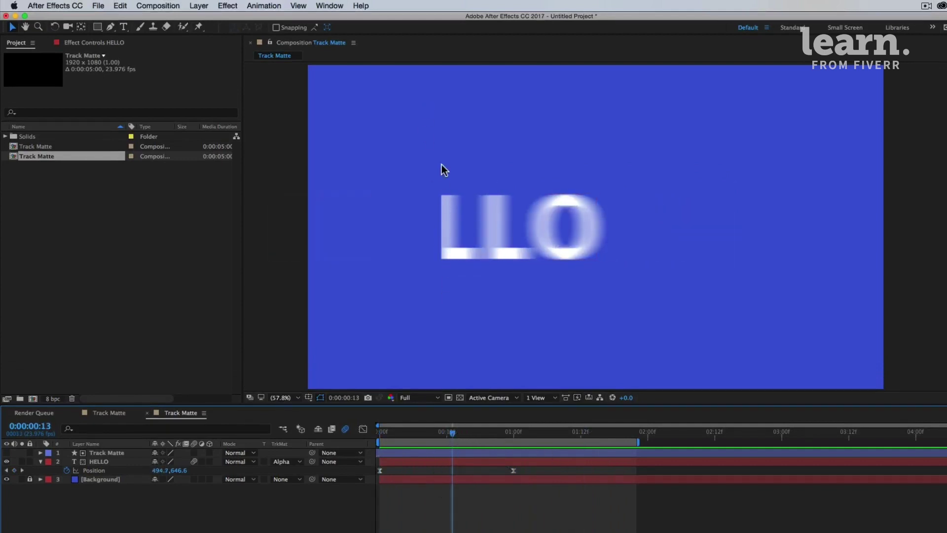
Step: Draw a vertical 10 px white line with the Pen tool at HELLO's left edge
left_click(112, 28)
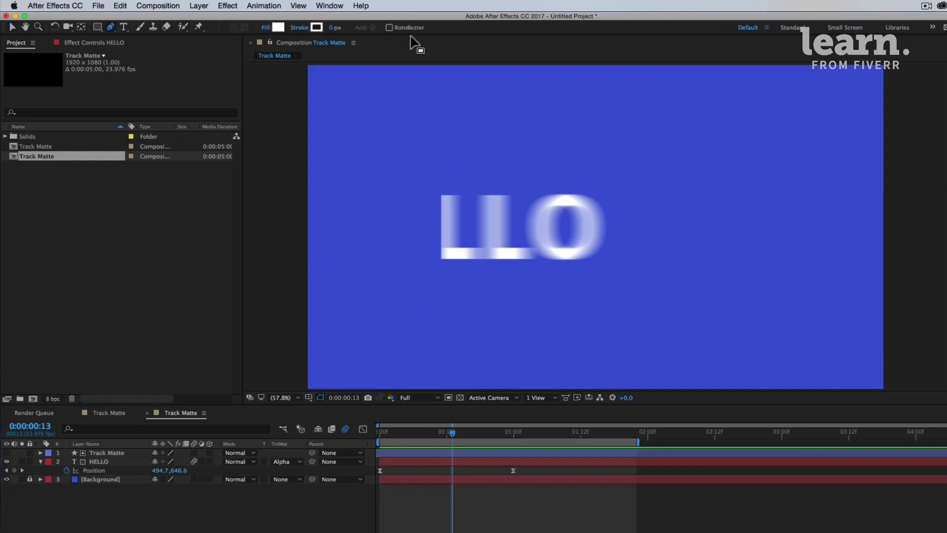
left_click(334, 28)
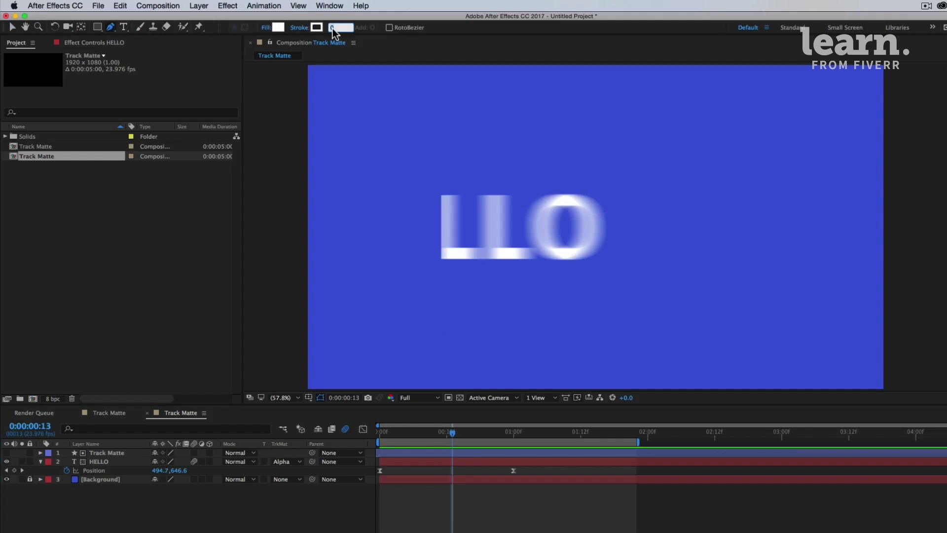
type("10")
key("Return")
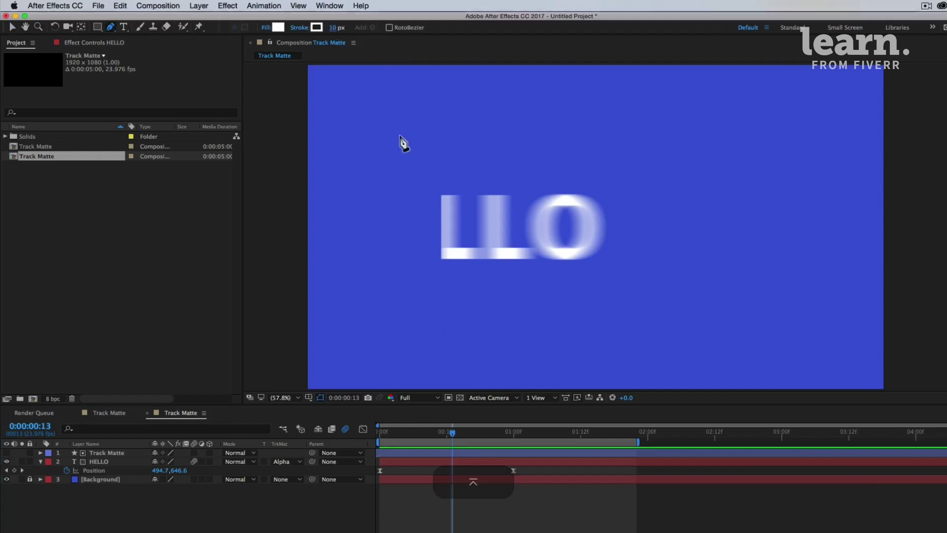
left_click(440, 190)
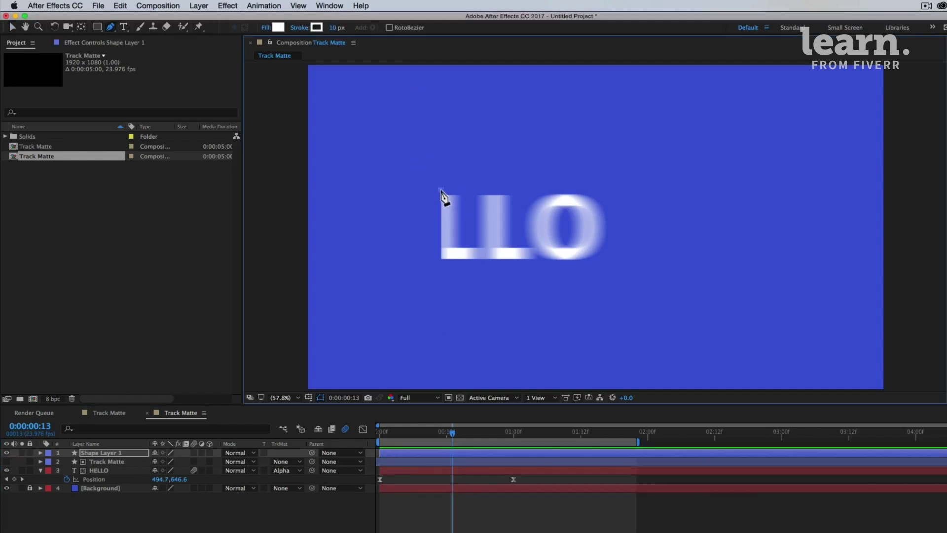
left_click(441, 265, "shift")
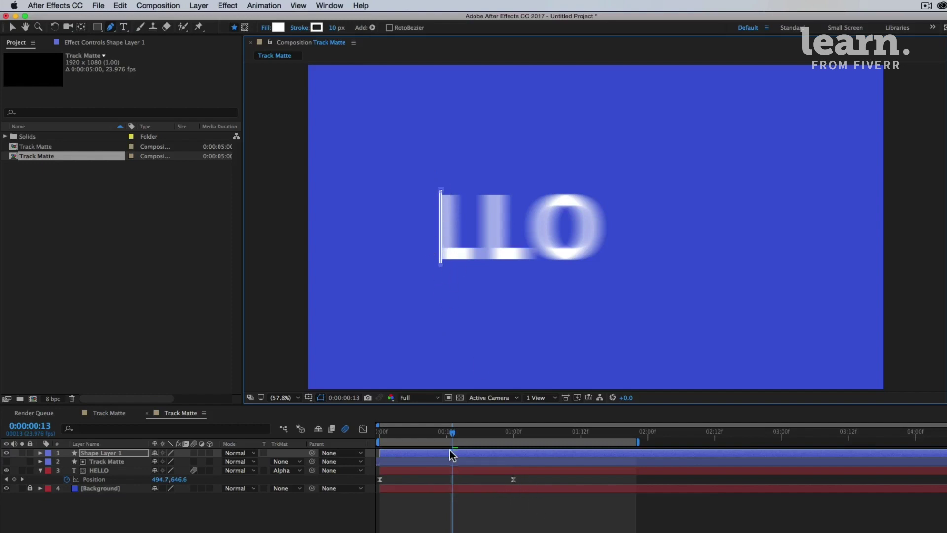
left_click(733, 530)
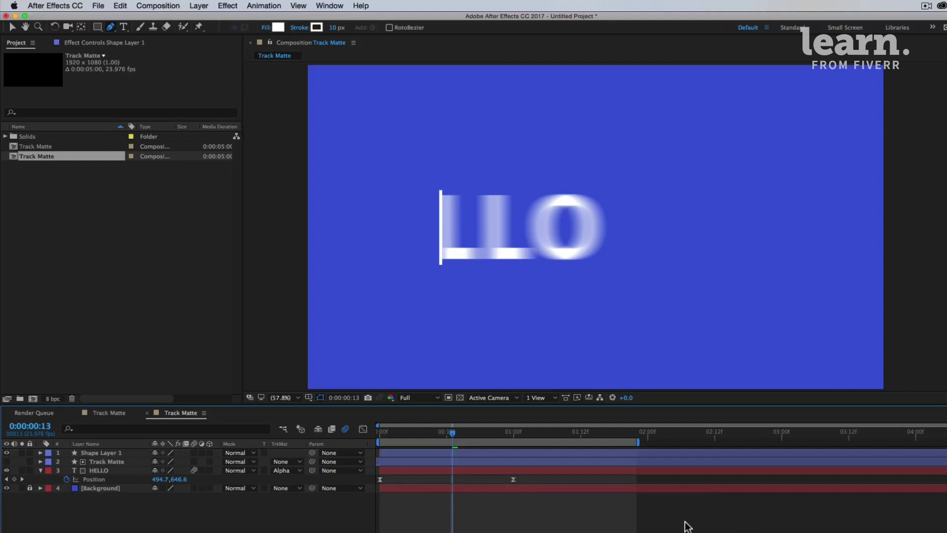
Step: Centre the line layer vertically in the composition, then preview the animation from the start
left_click(622, 453)
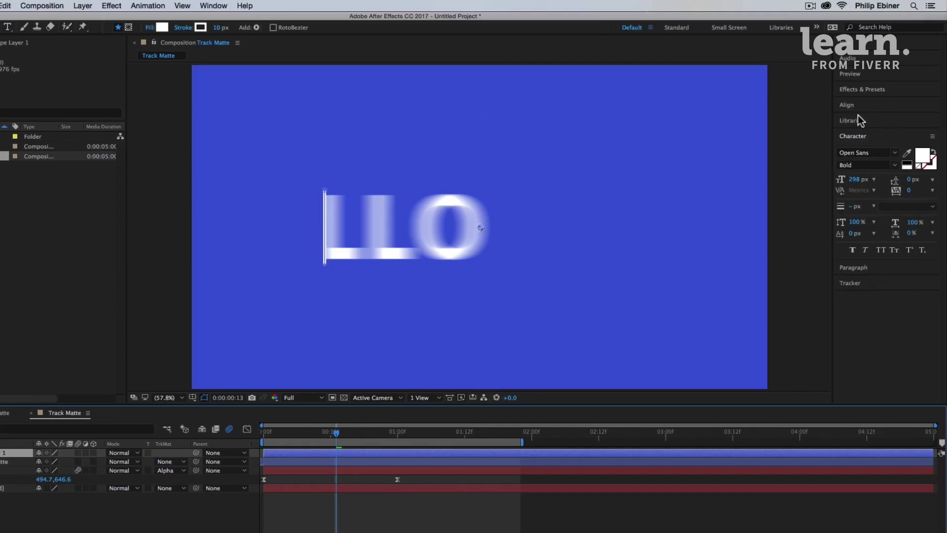
left_click(864, 105)
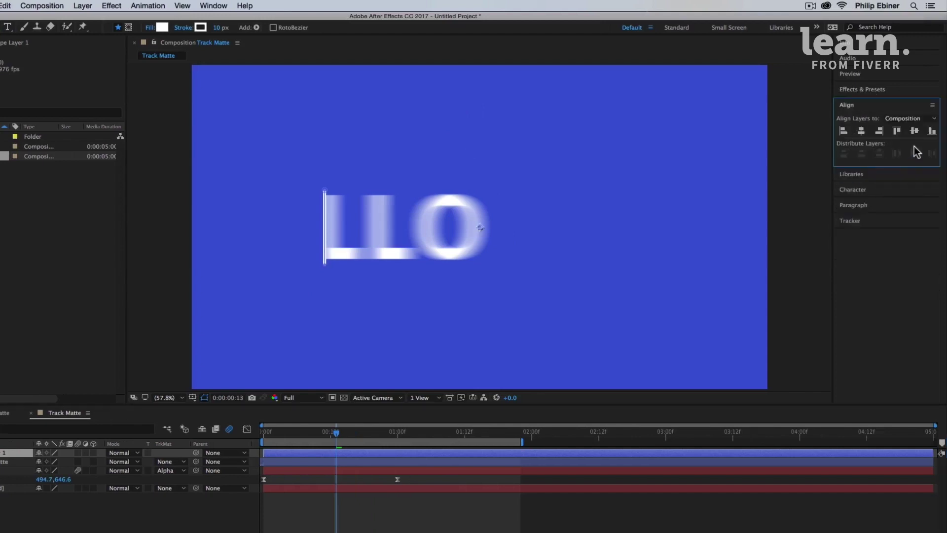
left_click(915, 132)
left_click(390, 526)
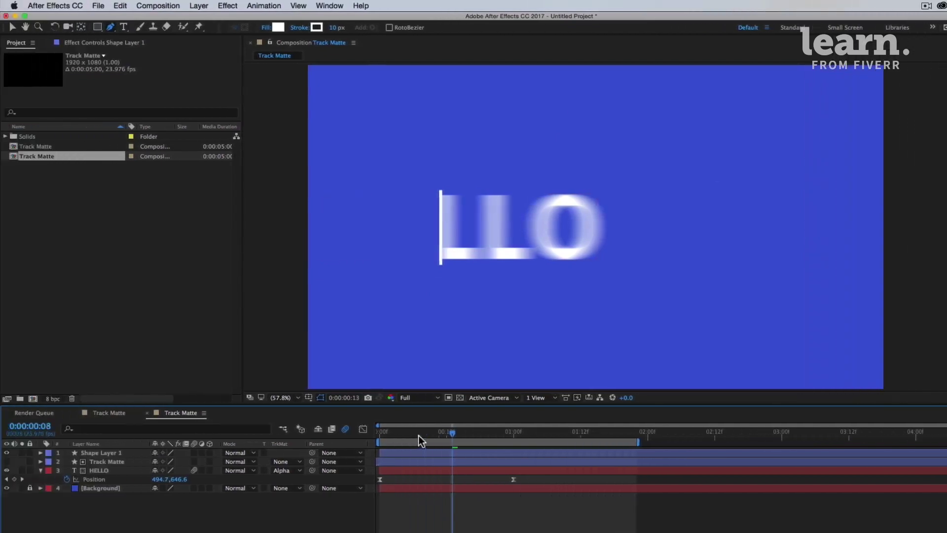
left_click_drag(418, 436, 330, 439)
key("space")
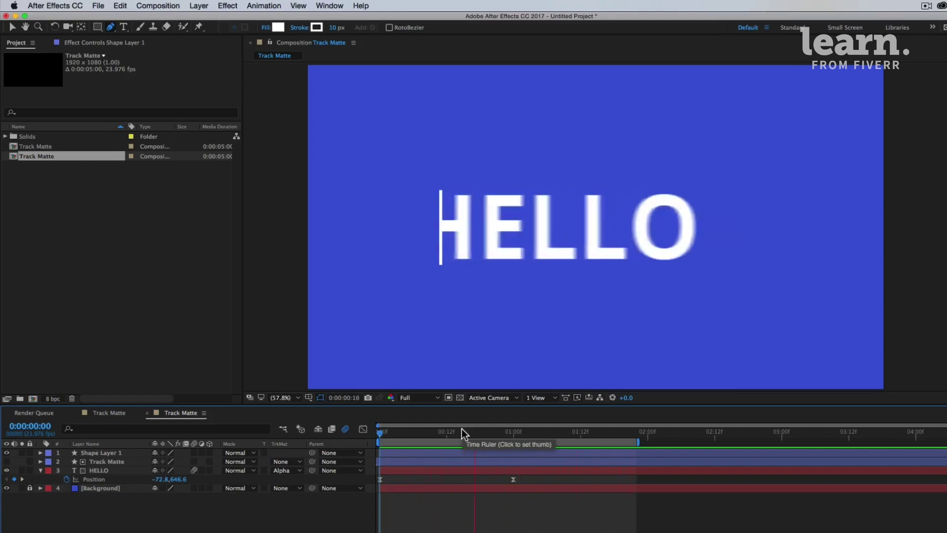
Step: Stop the preview and rename the shape layer to 'Line'
key("space")
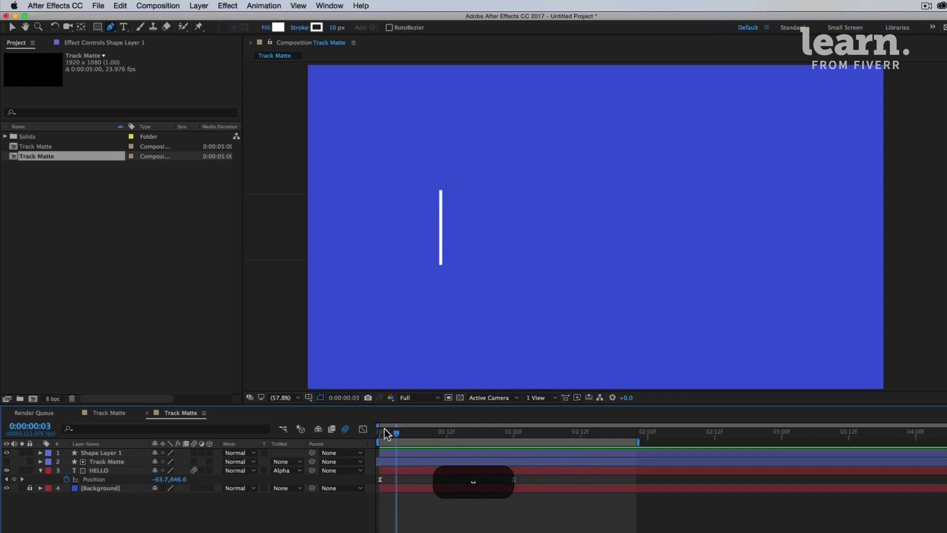
left_click_drag(384, 428, 323, 419)
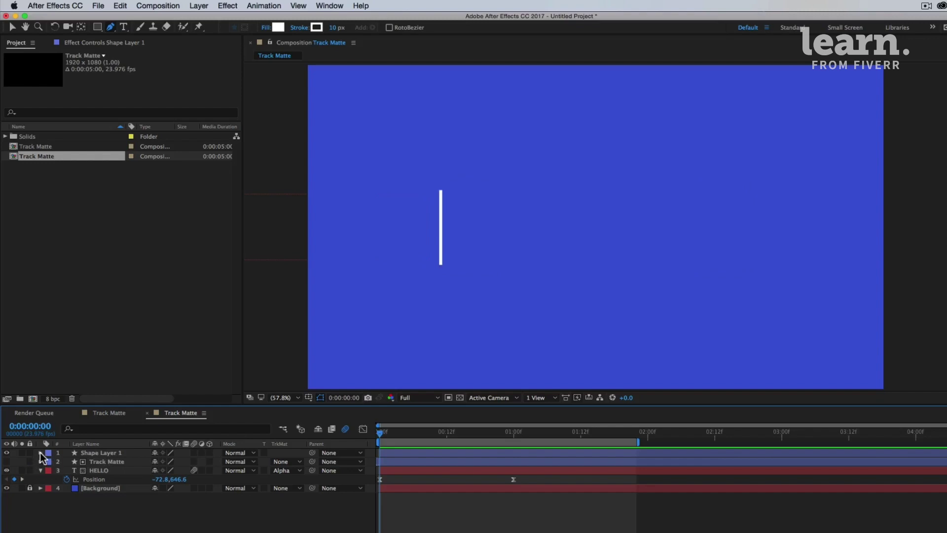
left_click(107, 457)
key("Return")
type("Line")
key("Return")
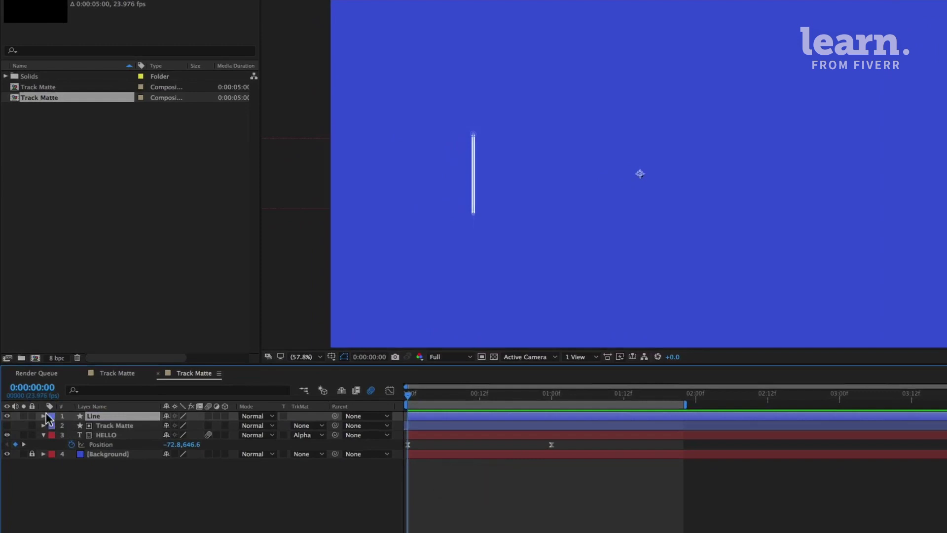
Step: Add Trim Paths to the Line layer and reveal its Start, End and Offset settings
left_click(44, 416)
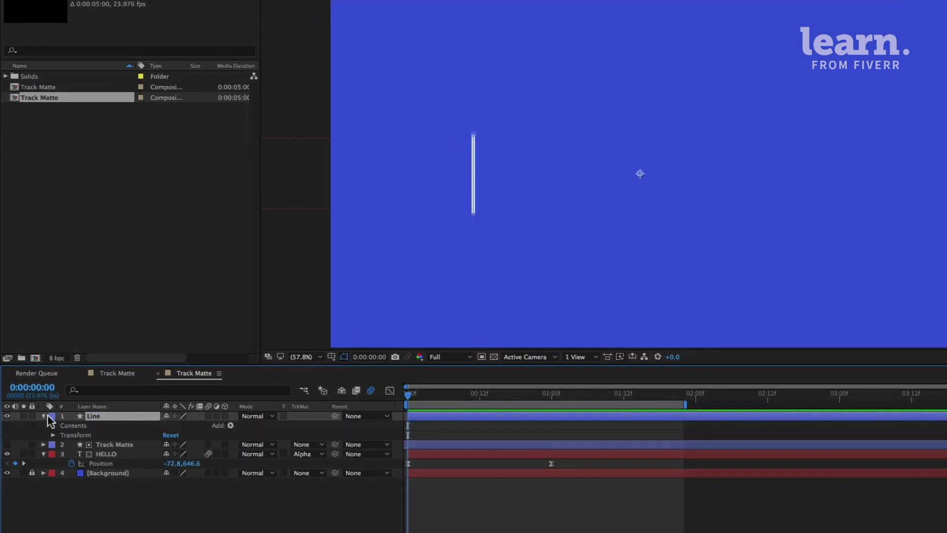
left_click(231, 426)
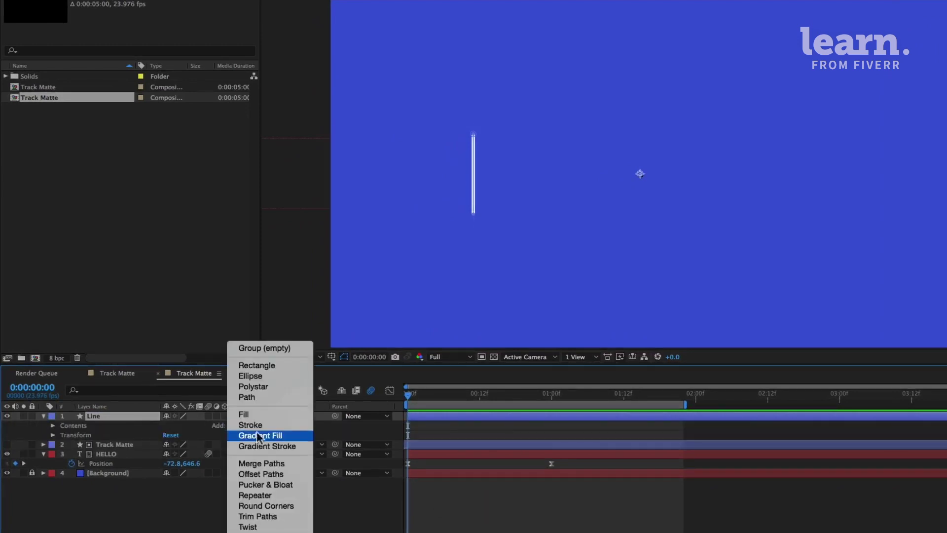
left_click(277, 514)
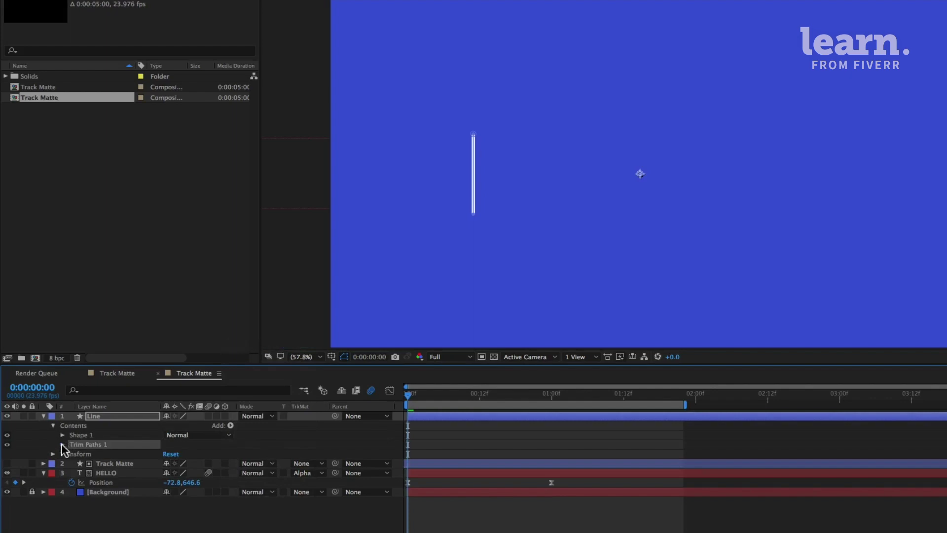
left_click(62, 444)
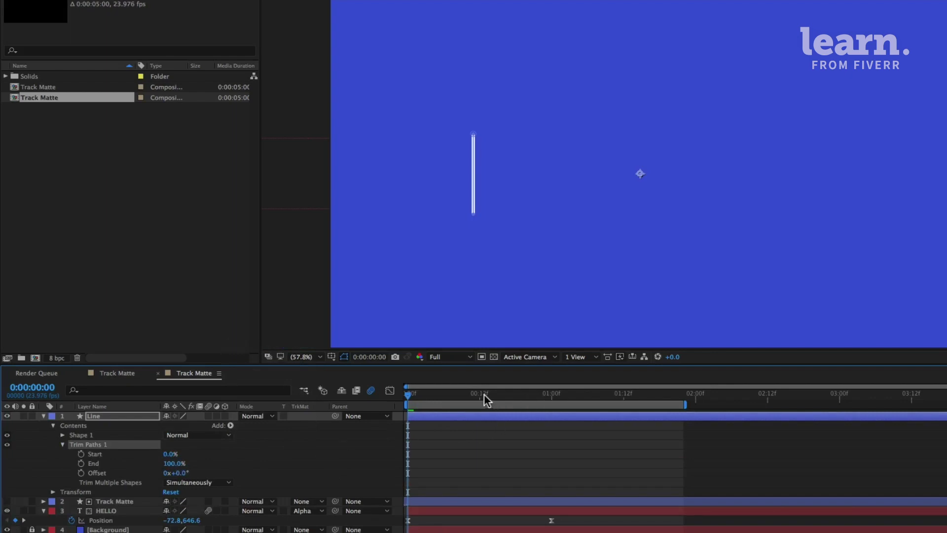
Step: At one second, add keyframes for Trim Paths Start and End
left_click_drag(483, 394, 554, 399)
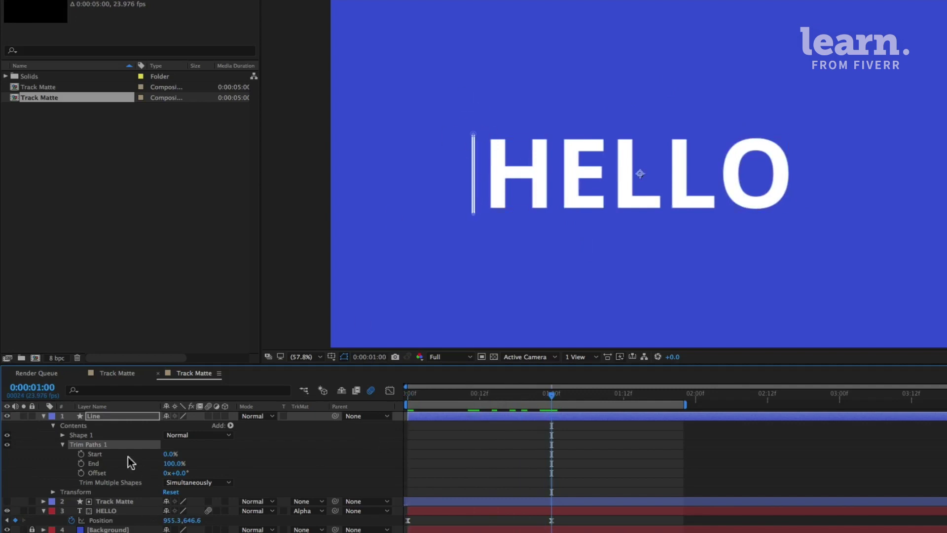
left_click(81, 453)
left_click(81, 463)
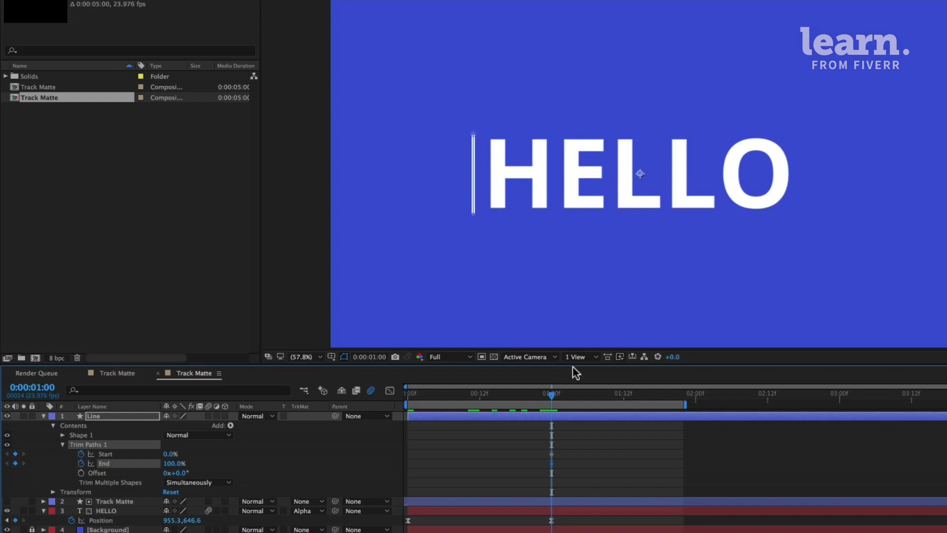
Step: Back at frame 0, set Trim Paths End to 50%
left_click_drag(551, 398, 355, 418)
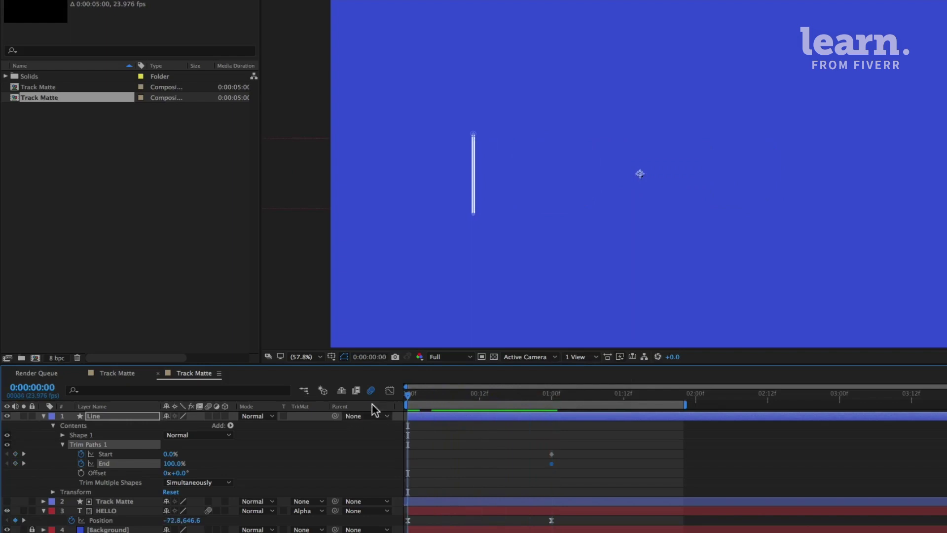
left_click(197, 452)
left_click_drag(168, 465, 156, 465)
left_click(170, 464)
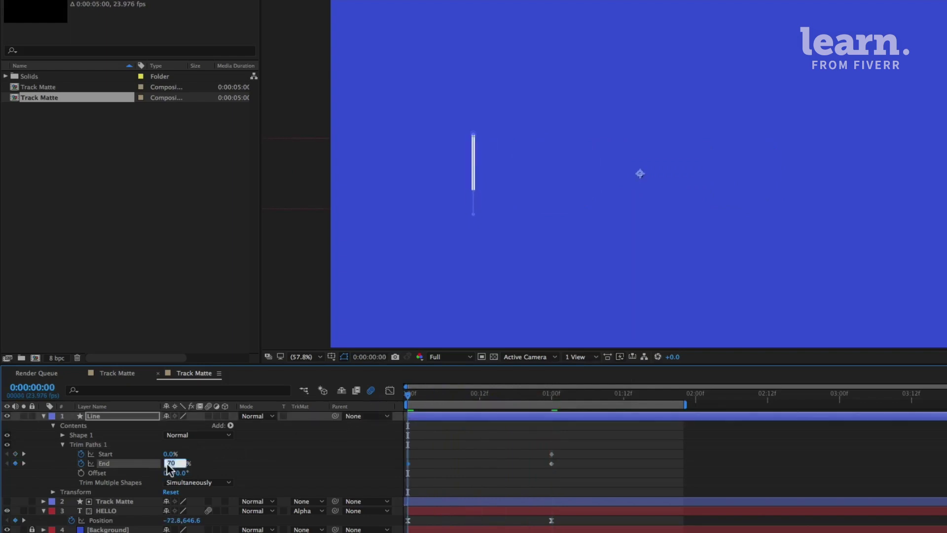
type("50")
key("Return")
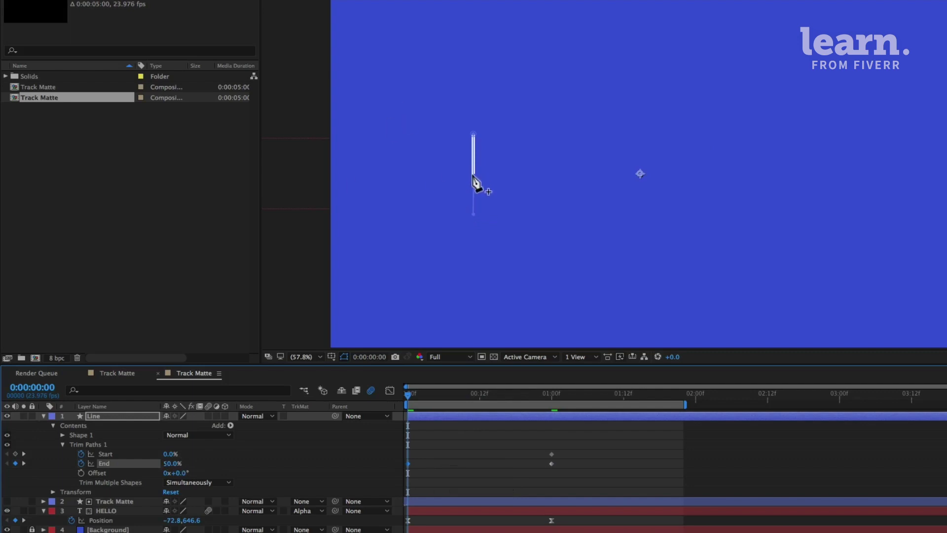
Step: Set Trim Paths Start to 50% at frame 0, then hide HELLO to preview the line alone
left_click(169, 454)
type("50")
key("Return")
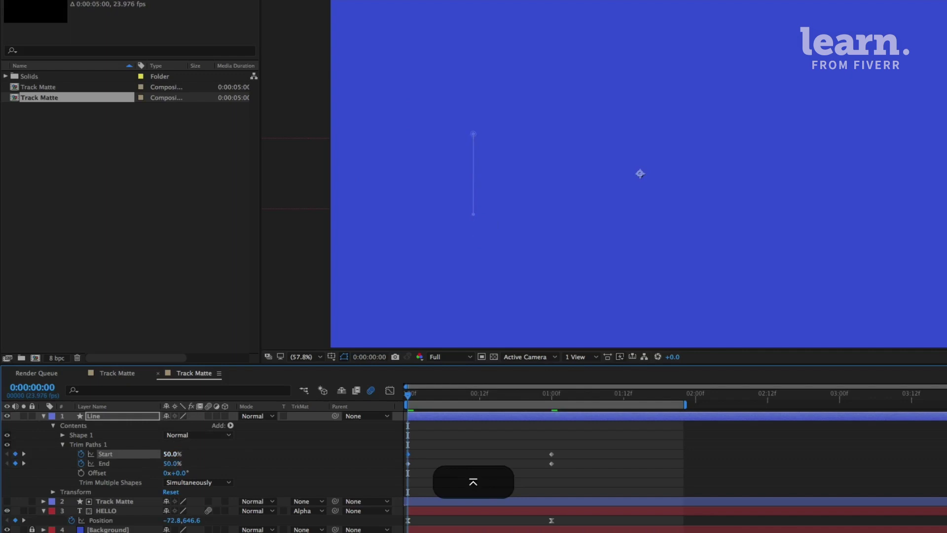
left_click(459, 468)
mouse_move(416, 395)
left_mouse_down()
mouse_move(463, 398)
mouse_move(402, 408)
left_mouse_up()
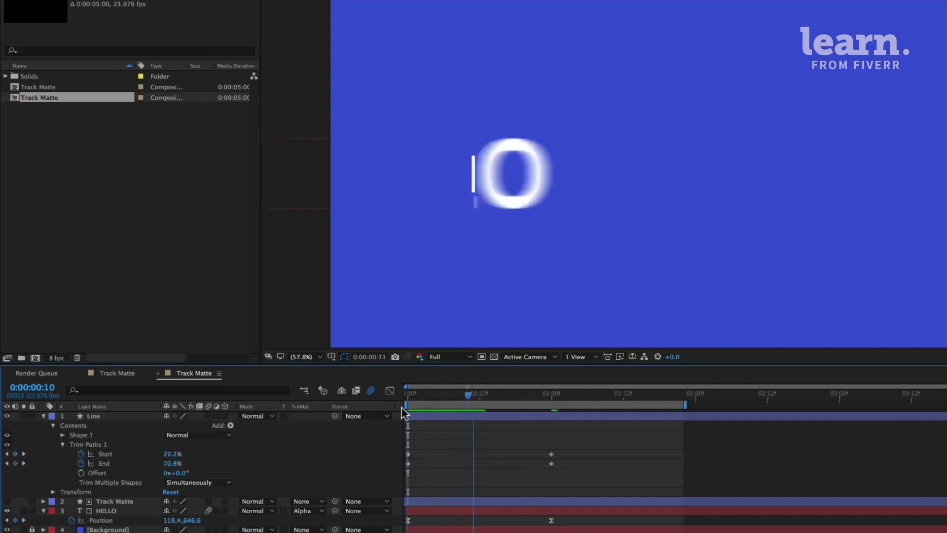
left_click(7, 511)
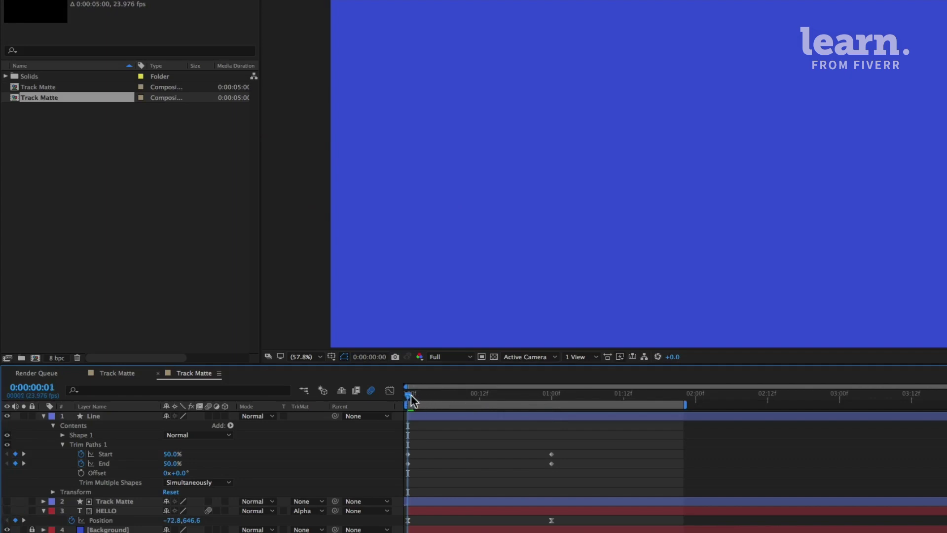
left_click_drag(412, 400, 398, 422)
Step: Easy Ease (F9) the one-second Start and End keyframes and enable motion blur on the Line layer
left_click_drag(614, 446, 515, 464)
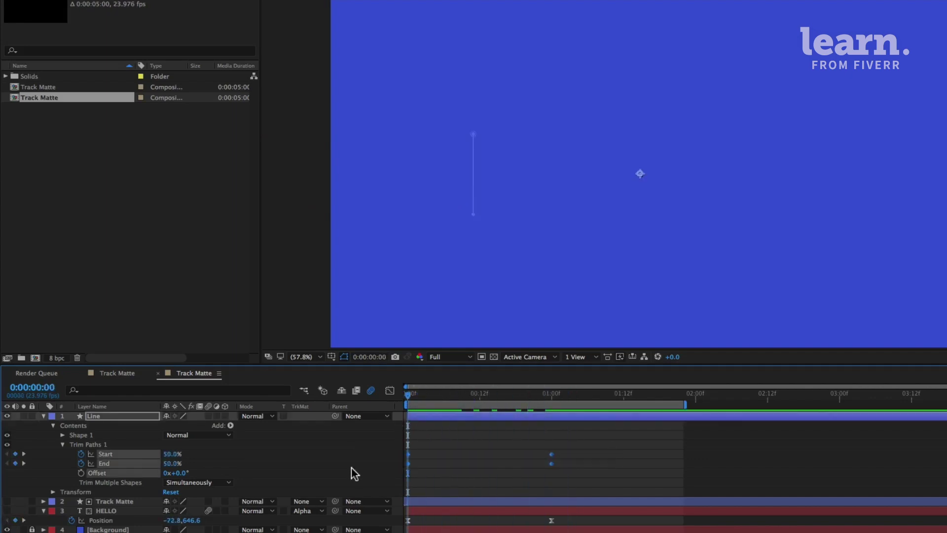
key("F9")
left_click_drag(548, 441, 462, 465)
left_click(208, 416)
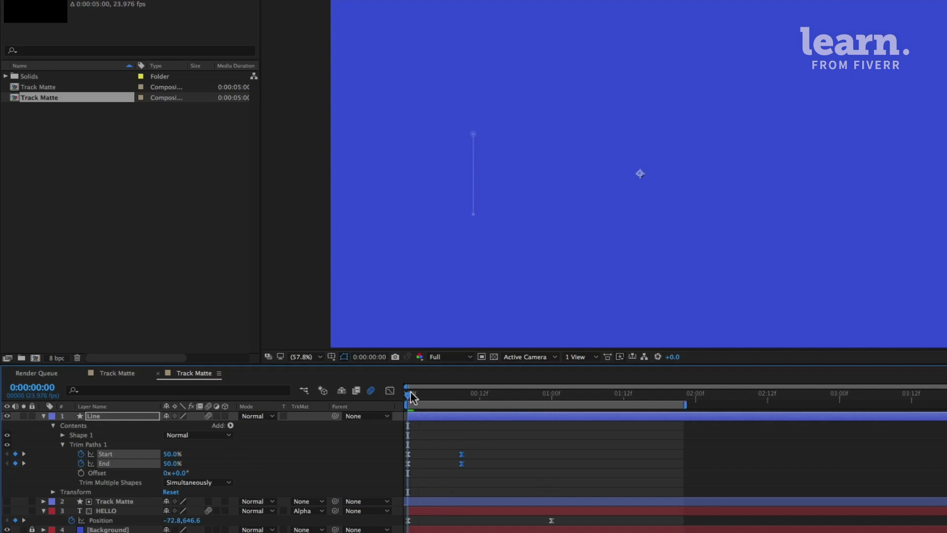
mouse_move(411, 391)
left_mouse_down()
mouse_move(552, 395)
mouse_move(407, 395)
mouse_move(491, 393)
mouse_move(445, 396)
left_mouse_up()
Step: Unhide HELLO, shift its layer a few frames later, and preview from the start
left_click(8, 511)
left_click(449, 500)
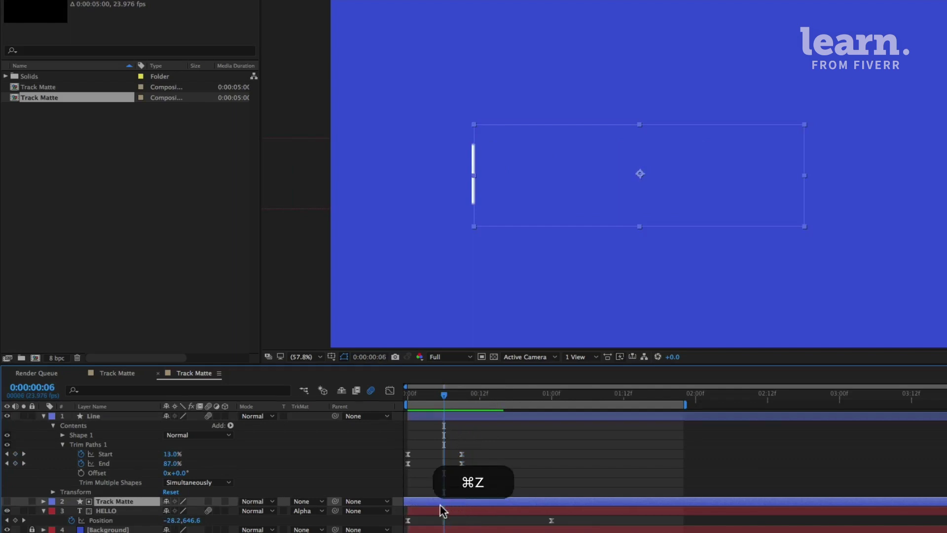
left_click_drag(446, 513, 478, 518)
key("space")
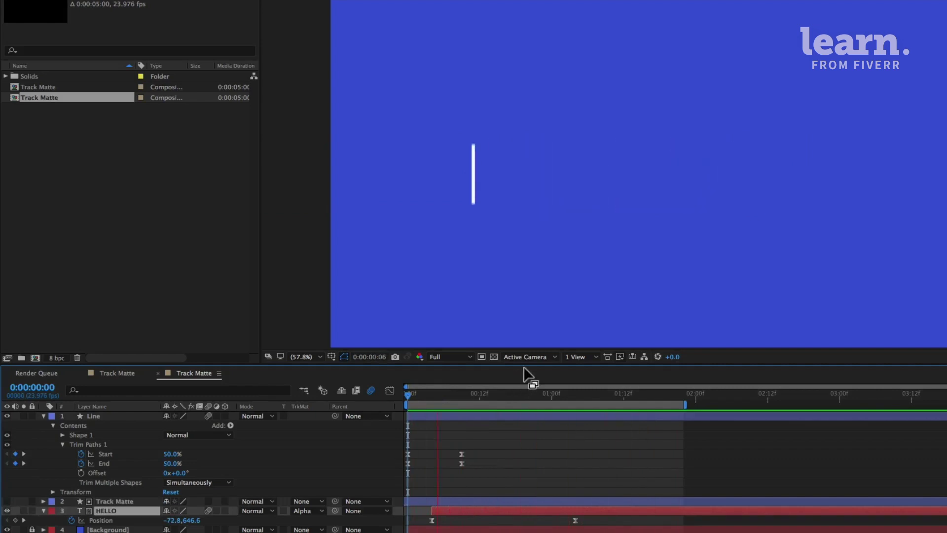
Step: Copy the full-length Start and End keyframes and paste them at 1:07
mouse_move(630, 398)
left_mouse_down()
mouse_move(646, 397)
mouse_move(625, 403)
left_mouse_up()
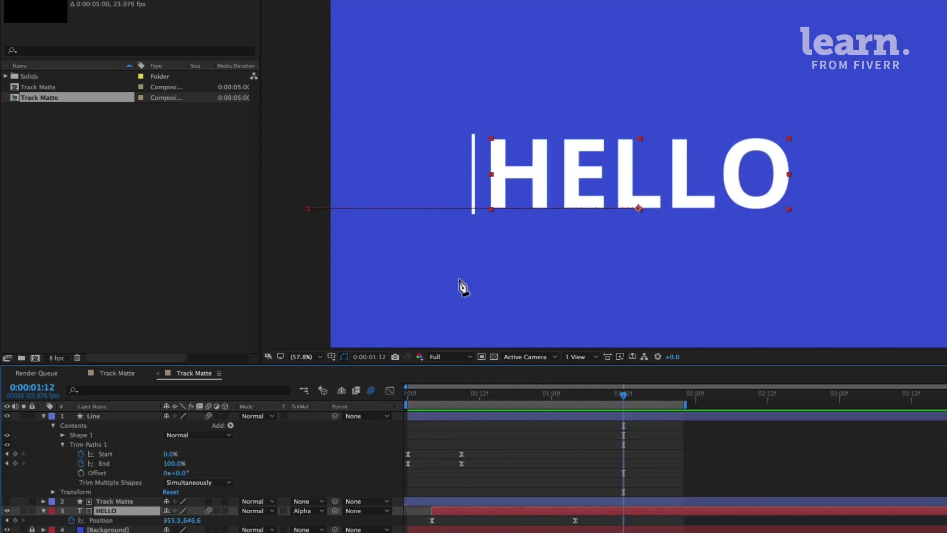
left_click_drag(556, 394, 593, 410)
left_click_drag(487, 446, 456, 470)
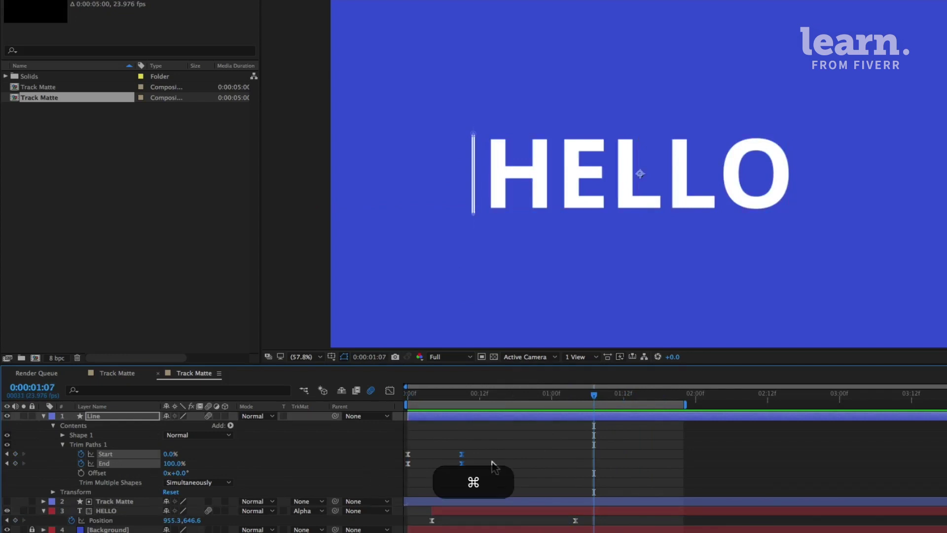
key("super+c")
key("super+v")
Step: Paste the opening 50% Start and End keyframes at 1:15, then preview the animation
left_click_drag(600, 393, 642, 402)
left_click_drag(419, 450, 395, 467)
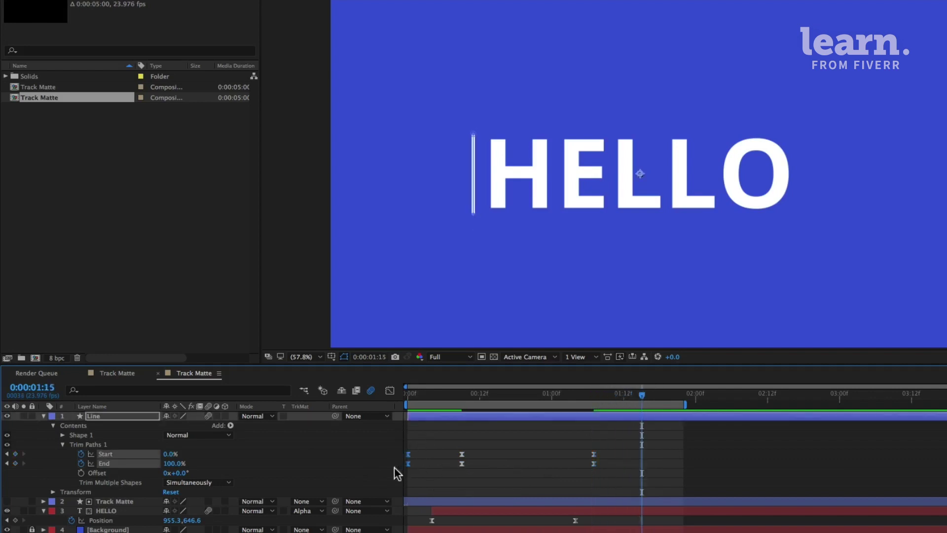
key("super+c")
key("super+v")
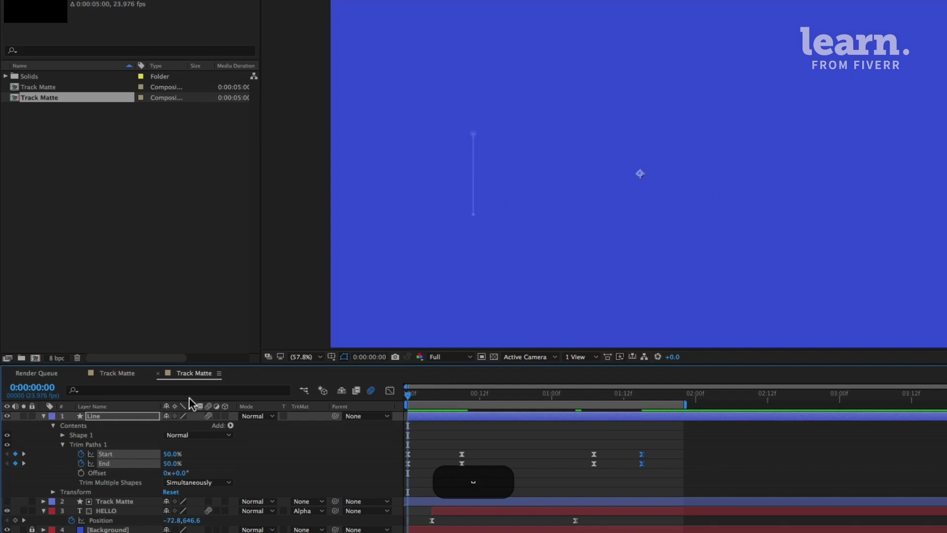
key("space")
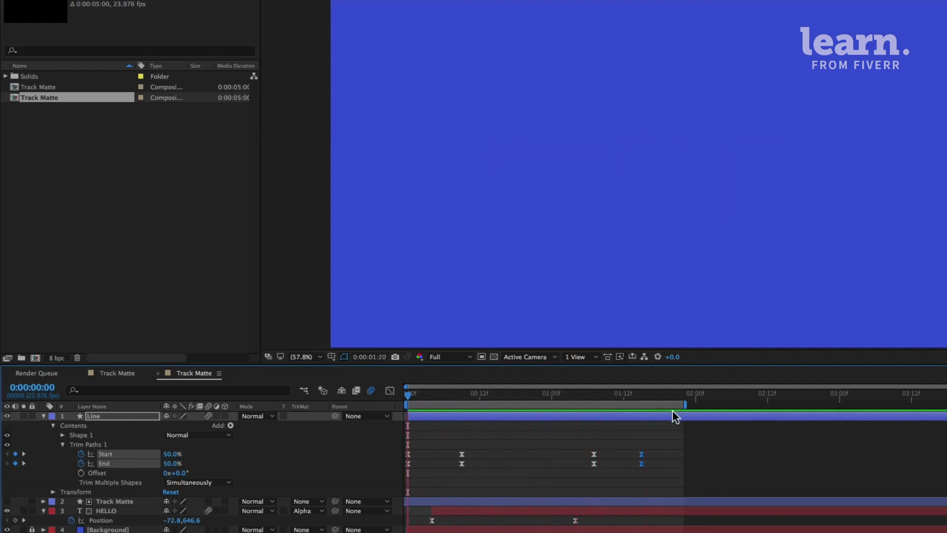
key("space")
Step: Show the trim keyframes' speed curves in the Graph Editor and select the later keyframes
left_click_drag(607, 390, 629, 407)
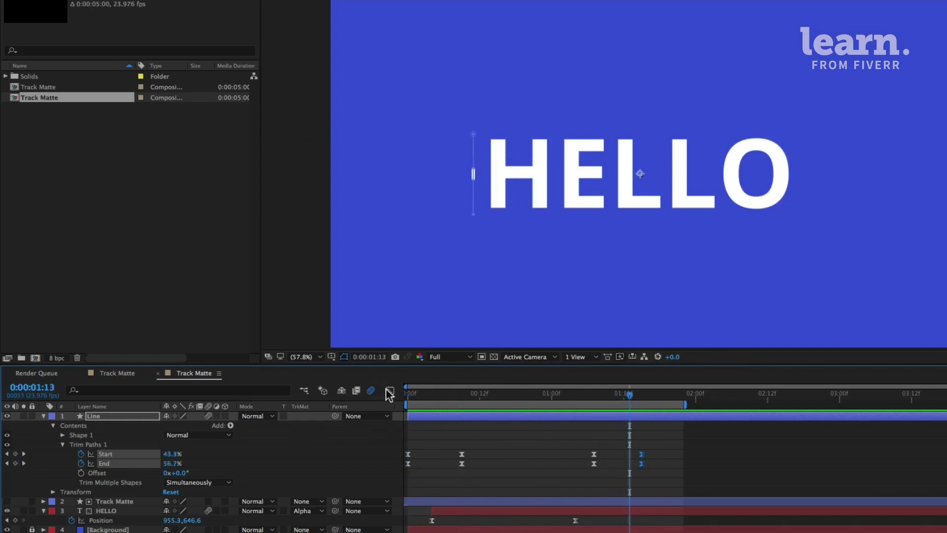
left_click(390, 390)
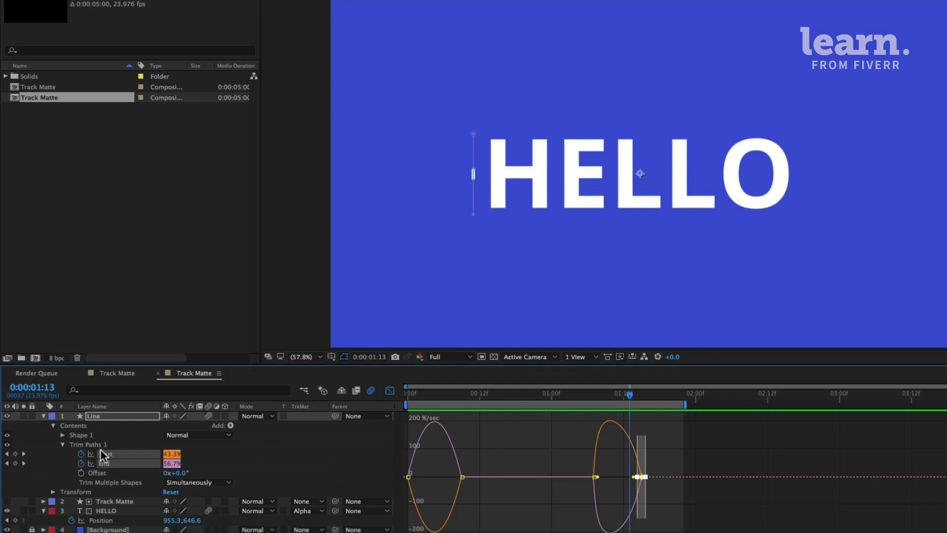
left_click(323, 263)
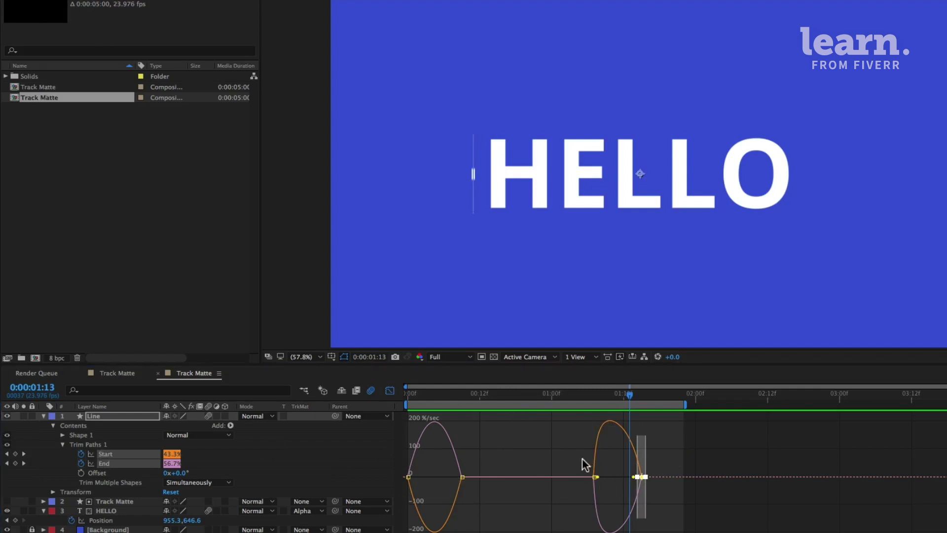
left_click_drag(585, 464, 598, 443)
Step: Steepen the Start and End speed-curve eases into sharp spikes, then return to the layer bars
left_click(119, 454)
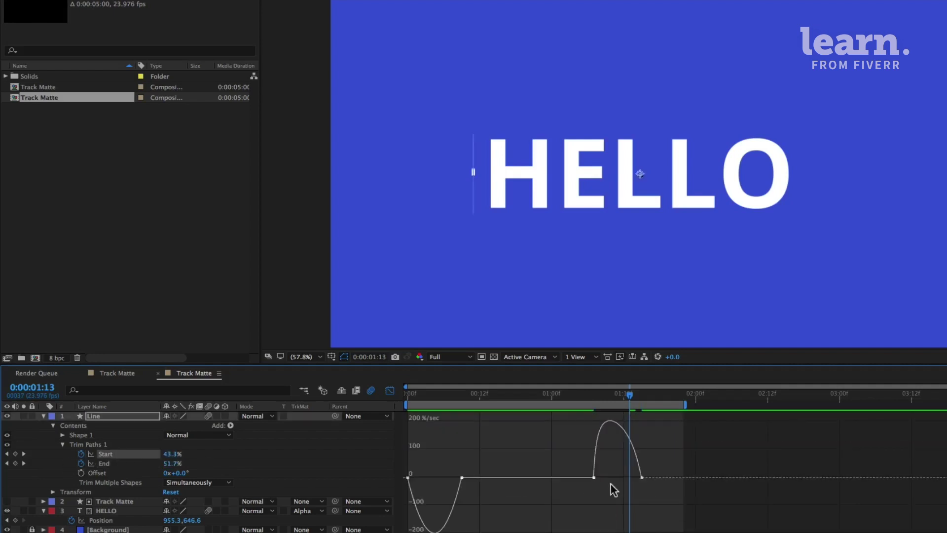
left_click_drag(596, 478, 625, 499)
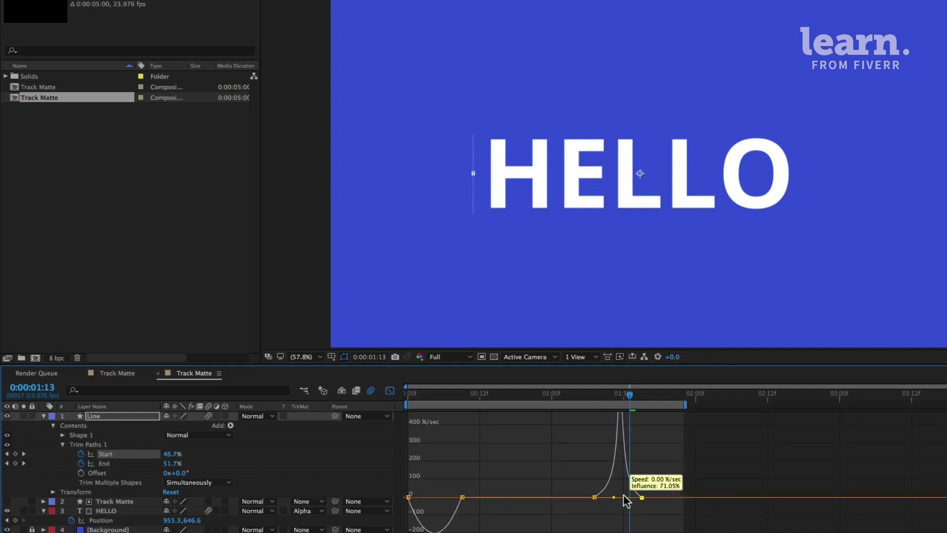
left_click_drag(450, 510, 427, 497)
left_click(124, 464)
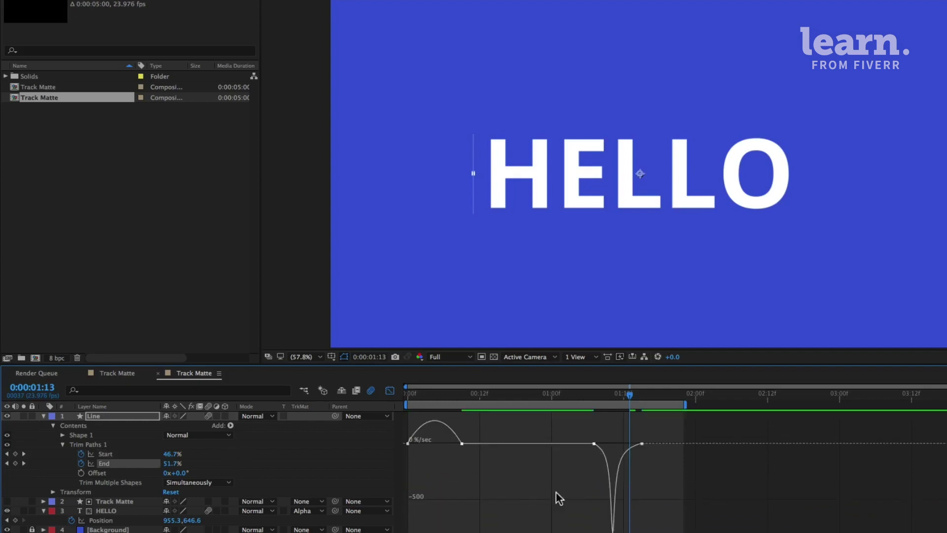
left_click(408, 443)
mouse_move(417, 448)
left_mouse_down()
mouse_move(454, 450)
mouse_move(419, 446)
mouse_move(407, 458)
left_mouse_up()
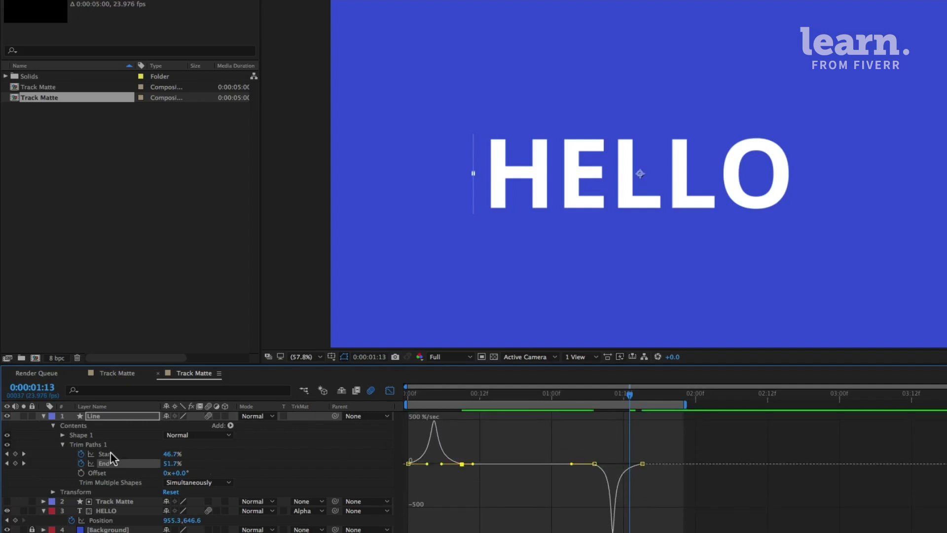
left_click(105, 453, "shift")
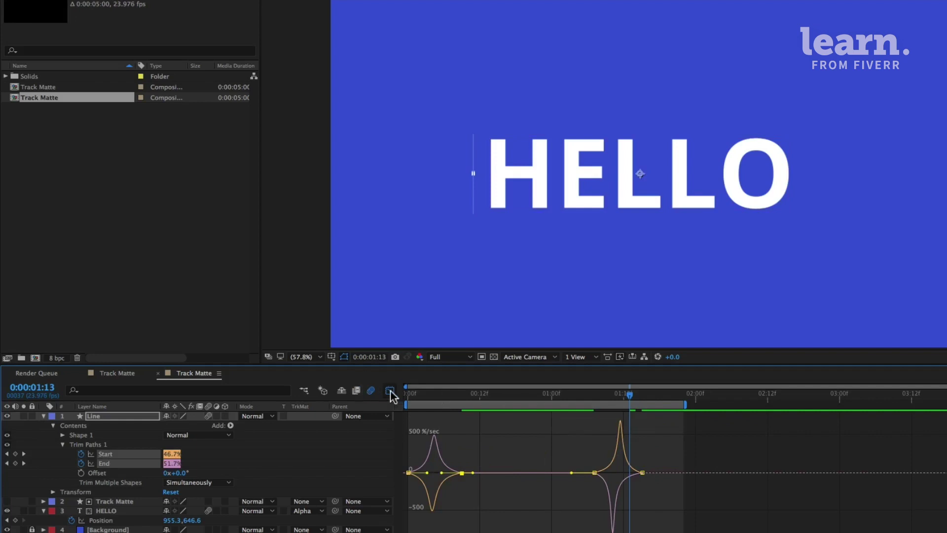
left_click(390, 391)
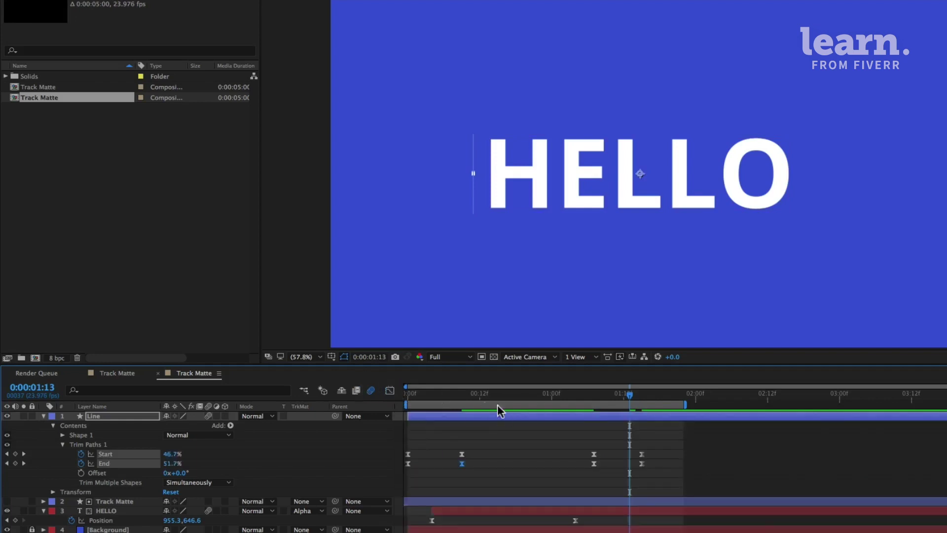
key("Home")
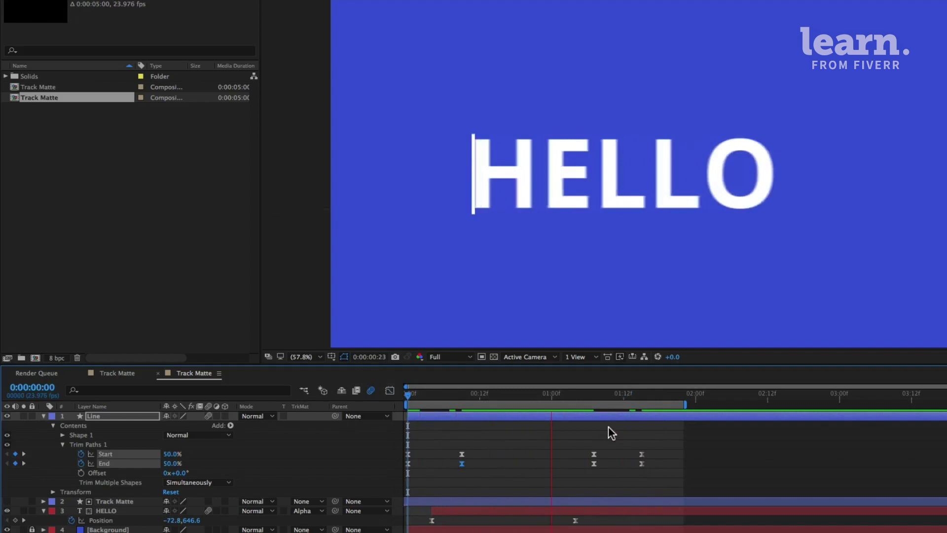
key("space")
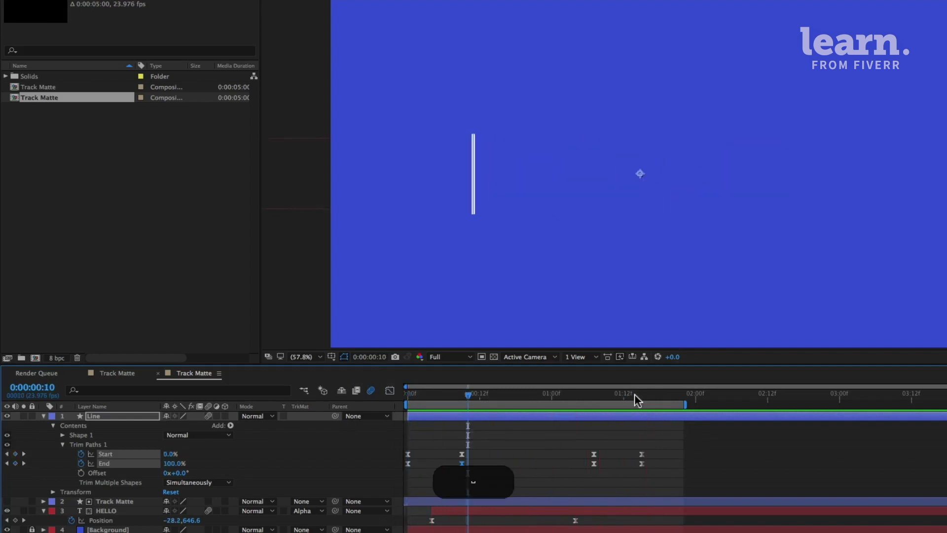
left_click_drag(635, 393, 654, 400)
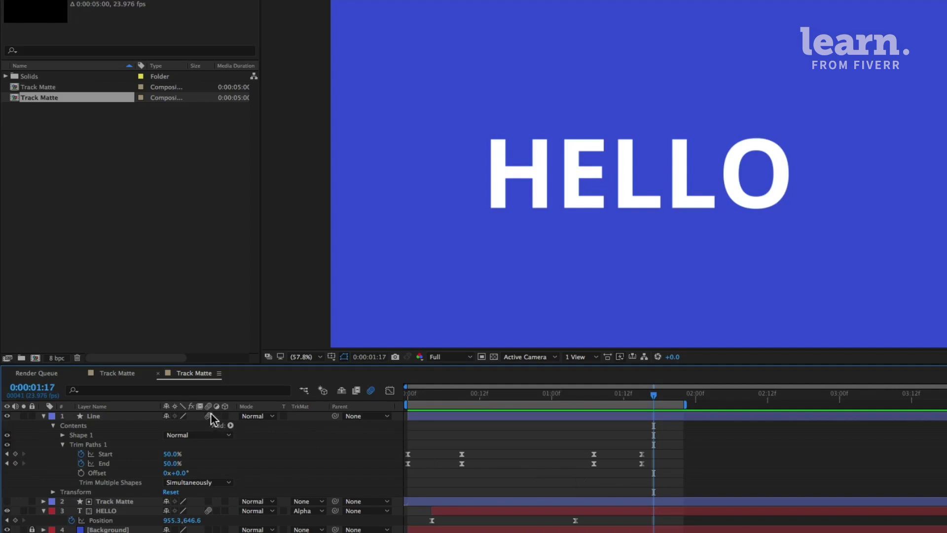
left_click_drag(648, 392, 642, 394)
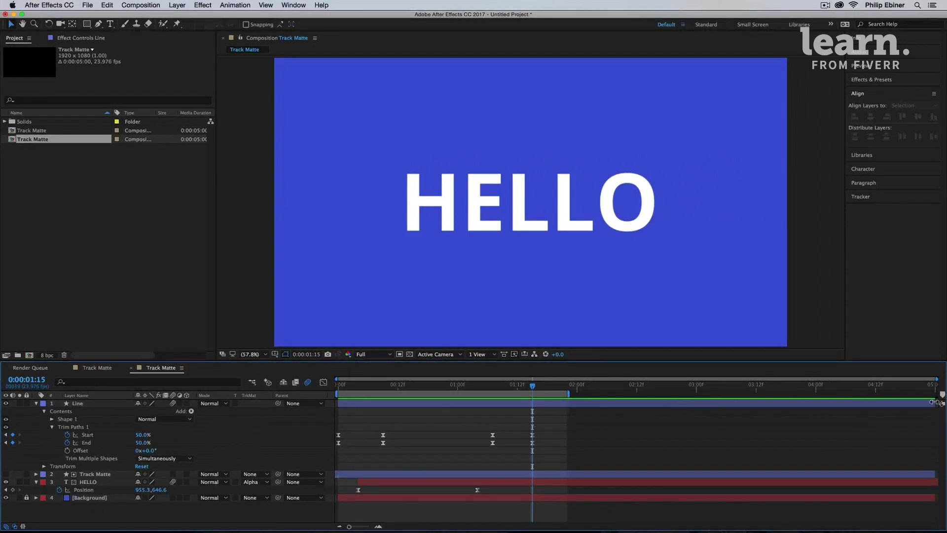
Step: Trim the Line layer's out point to 1:15 with Option+], after undoing a manual shortening
left_click_drag(933, 403, 557, 386)
left_click(614, 433)
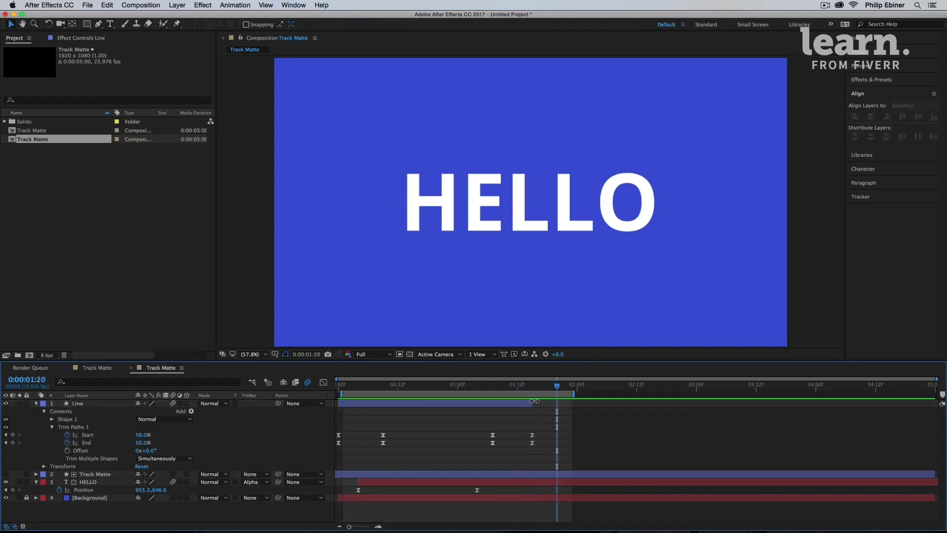
key("super+z")
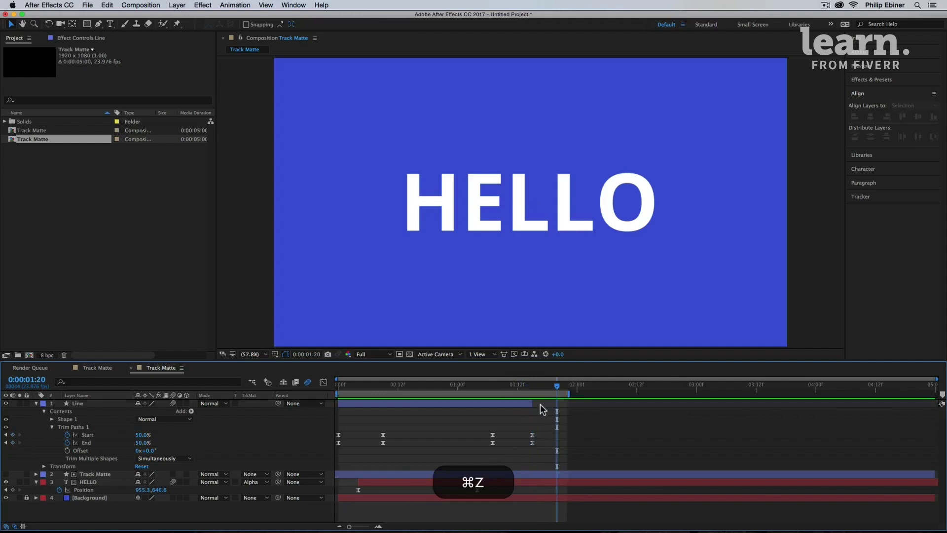
key("super+z")
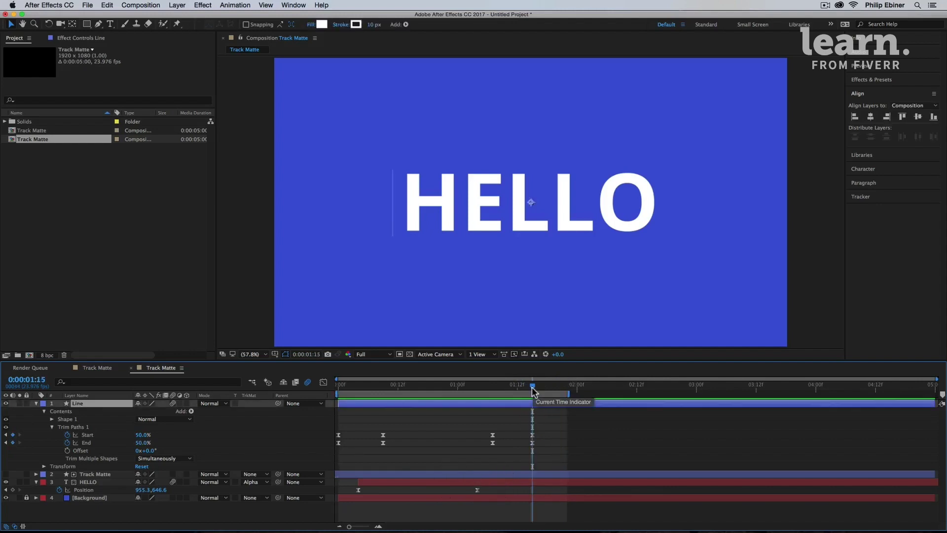
key("alt+bracketright")
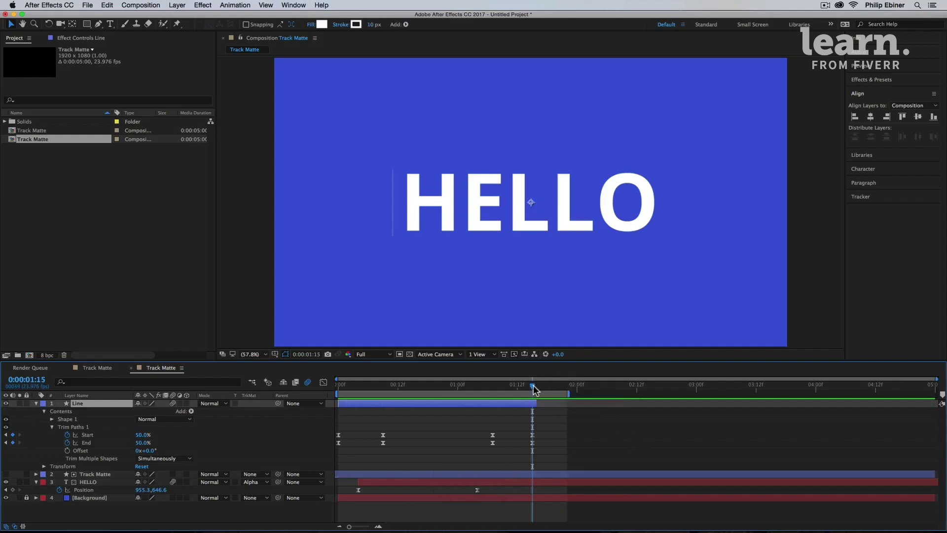
left_click_drag(535, 388, 517, 389)
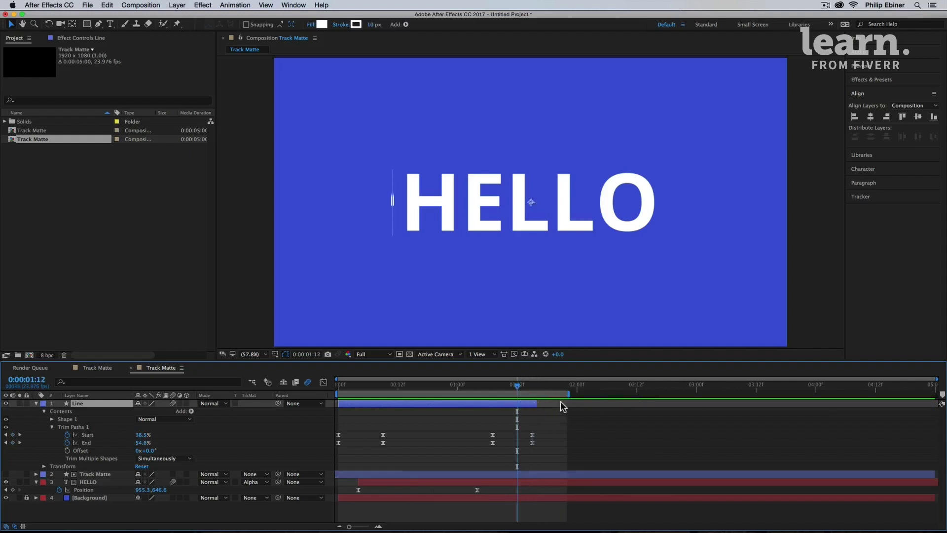
Step: Test trimming the Line's in point at 0:07 with Option+[, undo it, and preview from the start
left_click(373, 388)
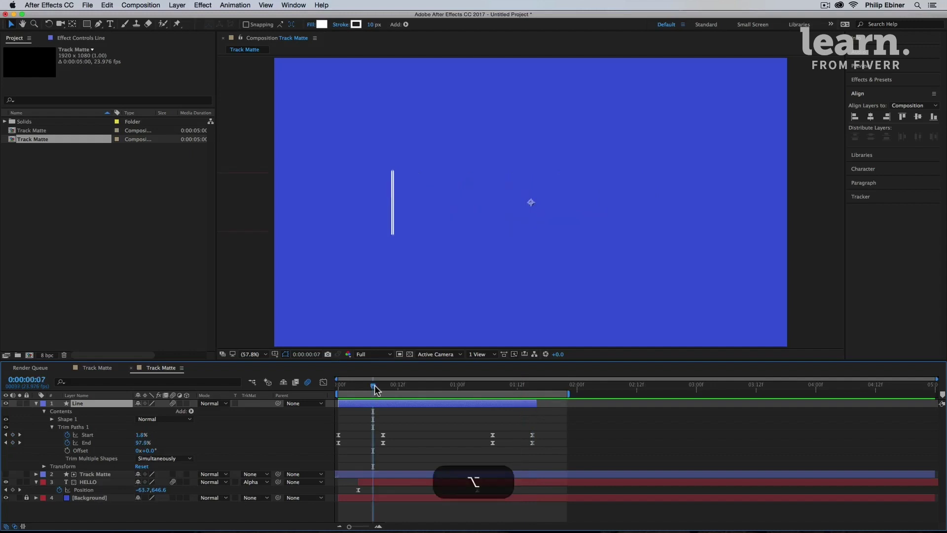
key("alt+bracketleft")
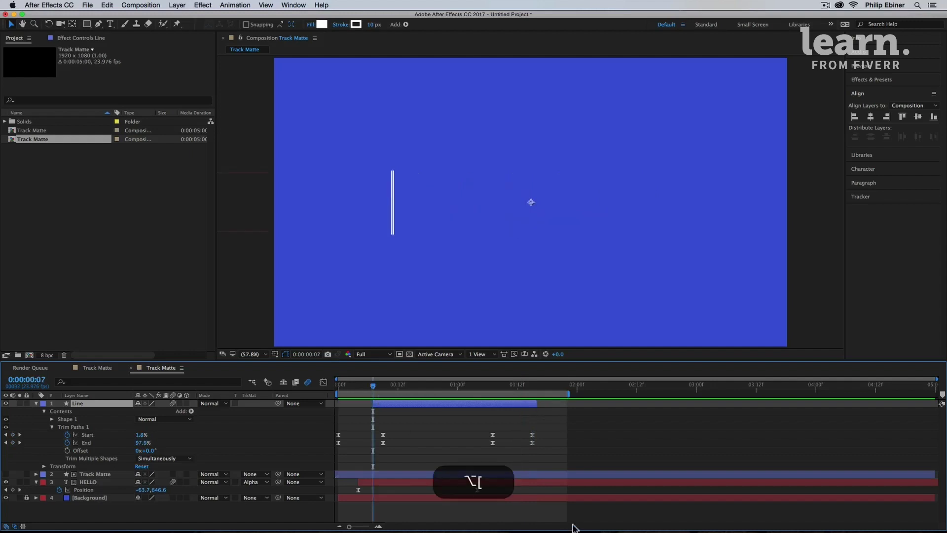
key("super+z")
key("alt+super+z")
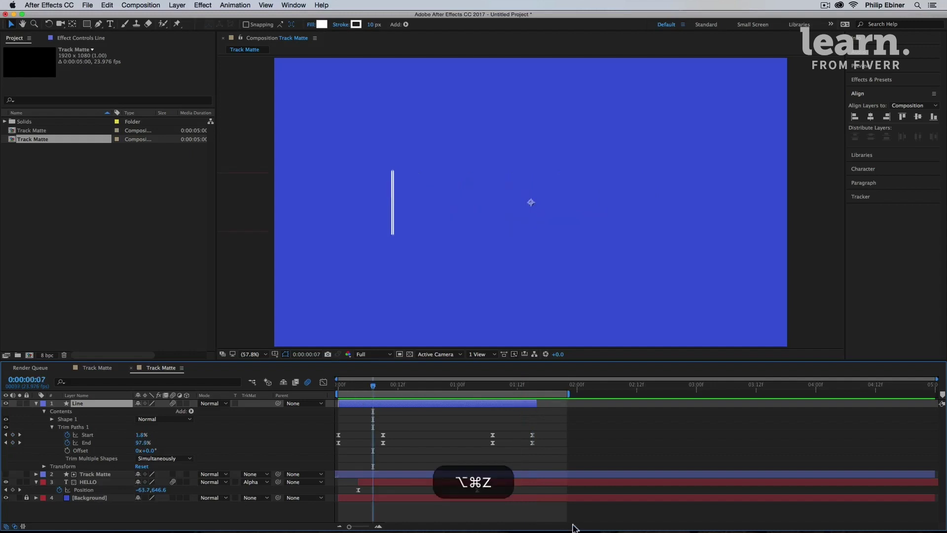
key("alt+bracketleft")
key("alt+super+z")
key("super+z")
key("Home")
key("space")
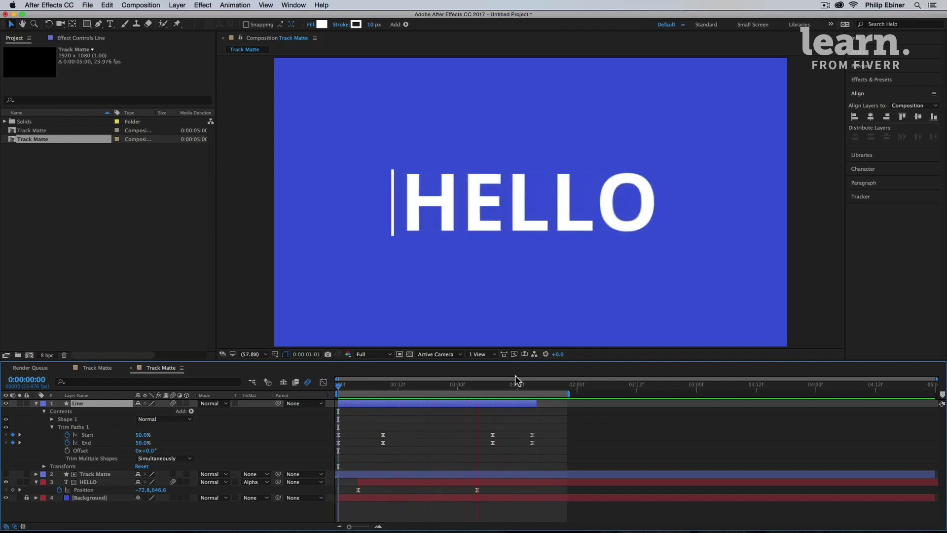
key("space")
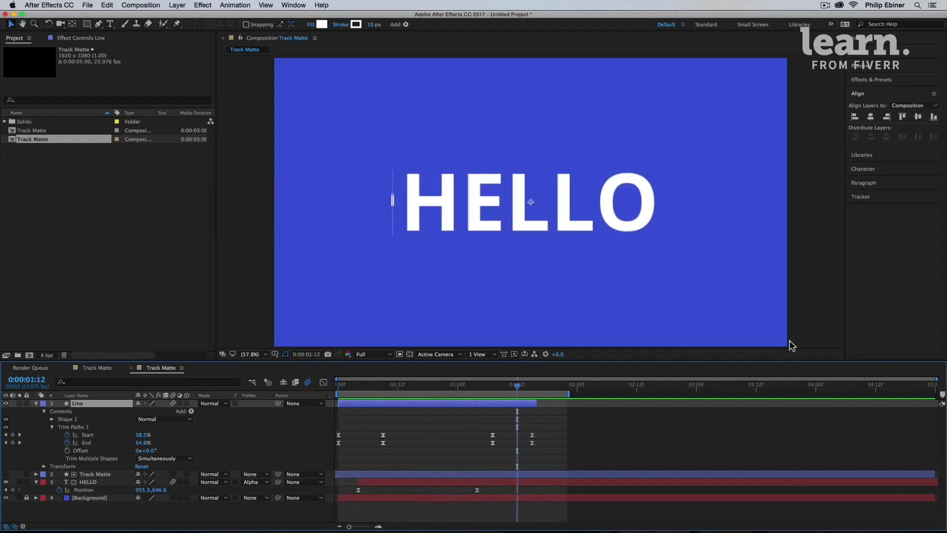